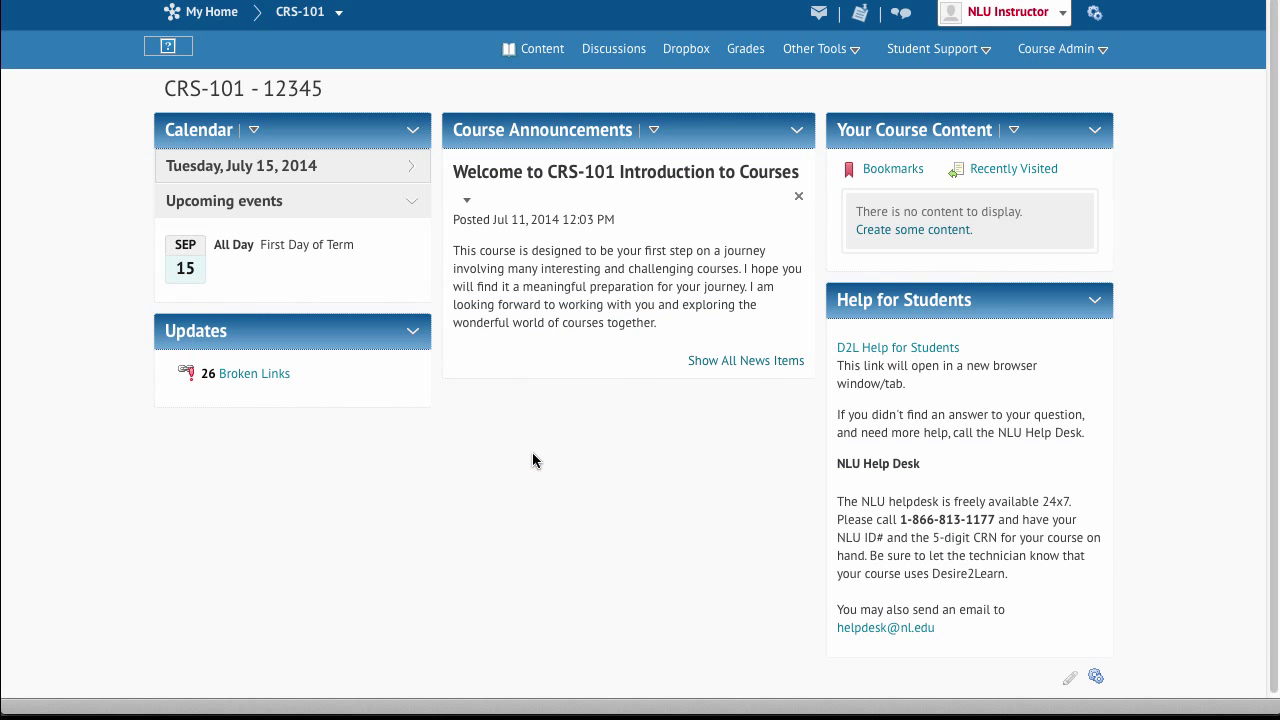
# - Go to the CRS-101 Quizzes page through the Other Tools menu
pyautogui.click(857, 52)
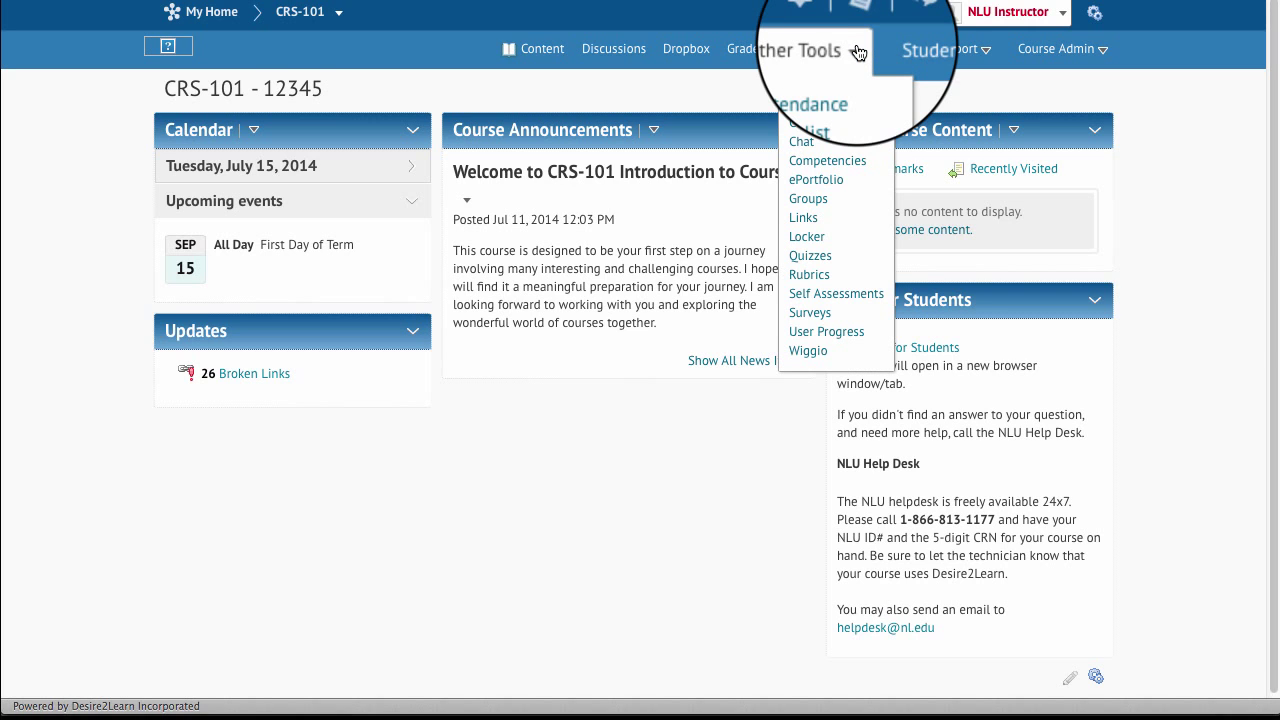
pyautogui.click(808, 268)
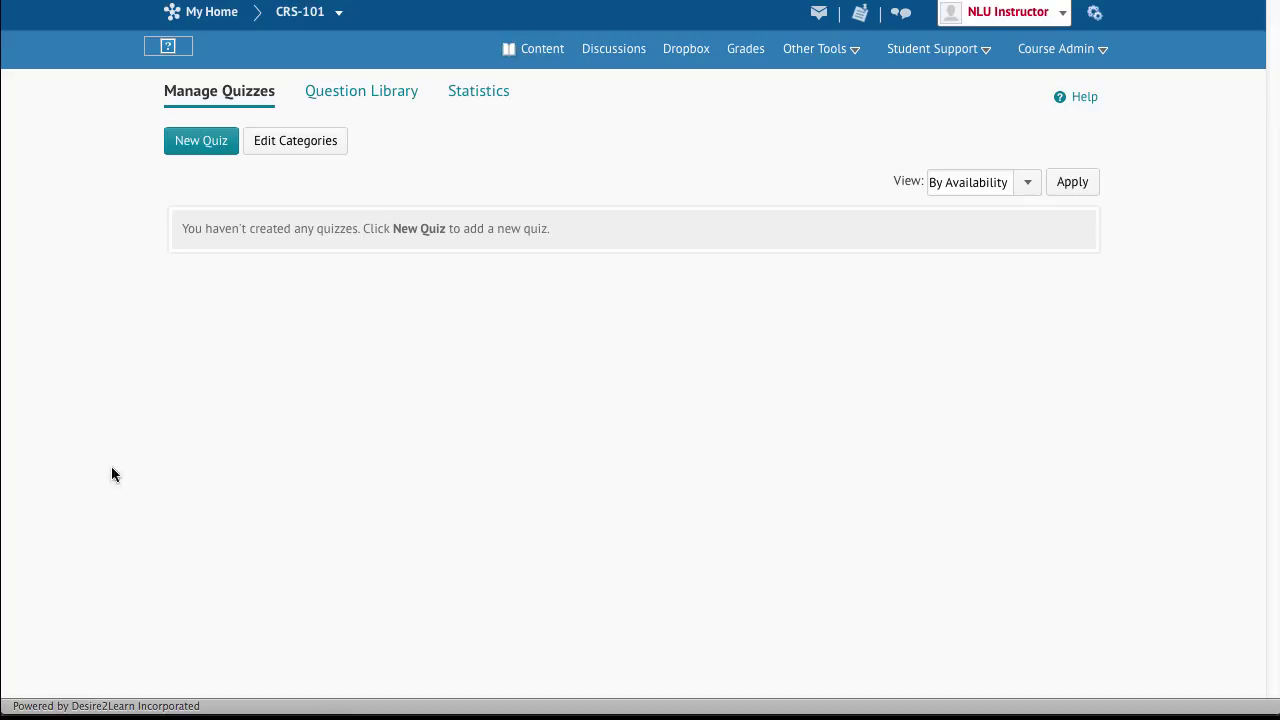
# - Create a new quiz named 'First Quiz'
pyautogui.click(199, 145)
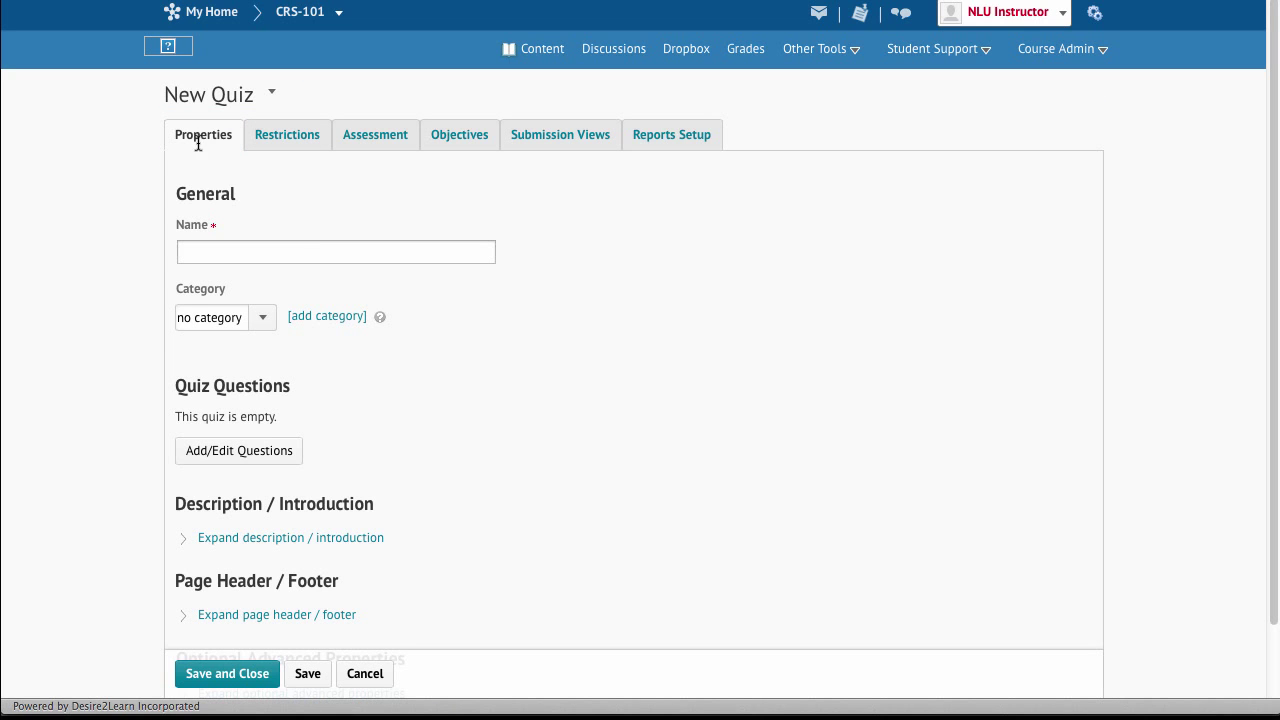
pyautogui.click(207, 252)
pyautogui.write('First Quiz')
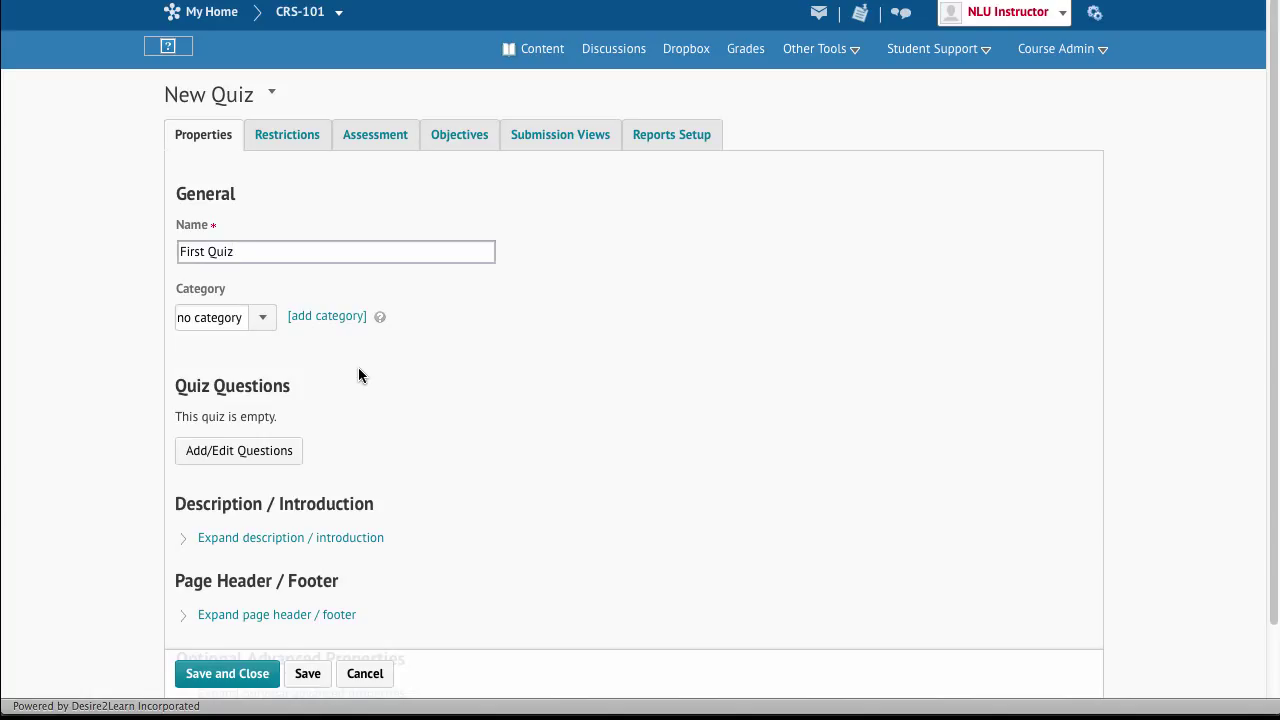
# - Start a new multiple choice question in First Quiz's question editor
pyautogui.click(281, 460)
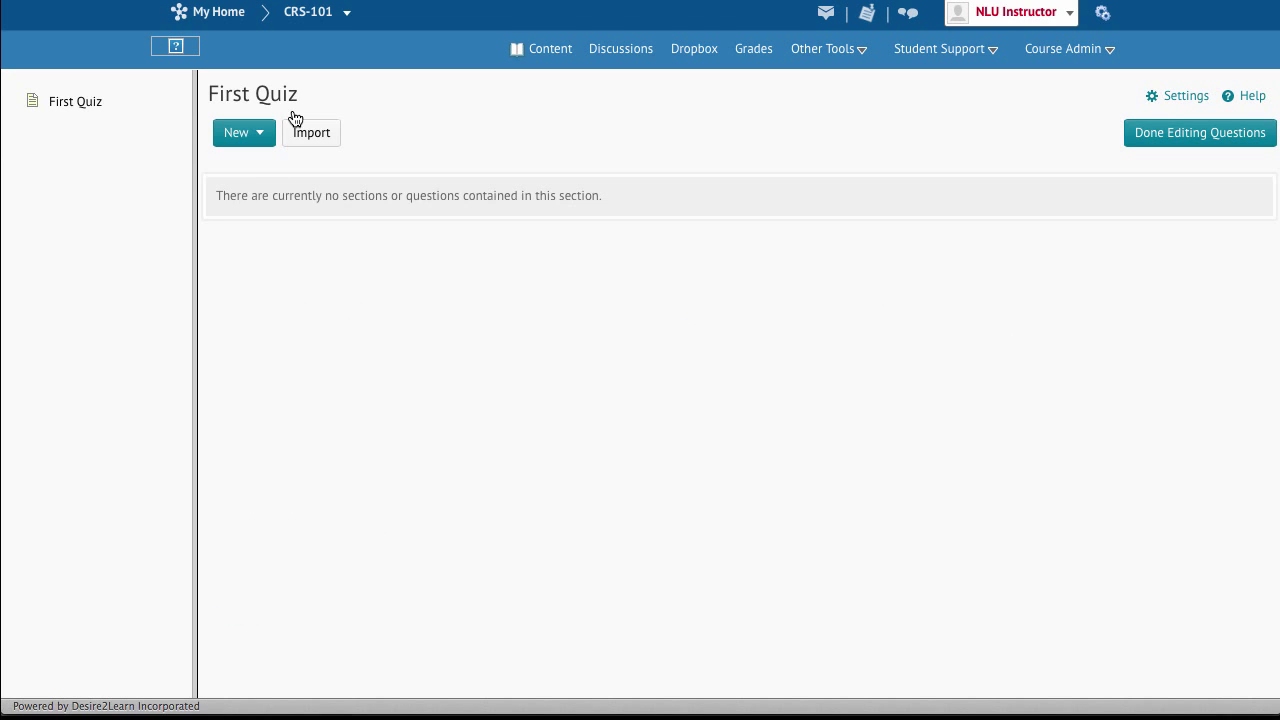
pyautogui.click(250, 140)
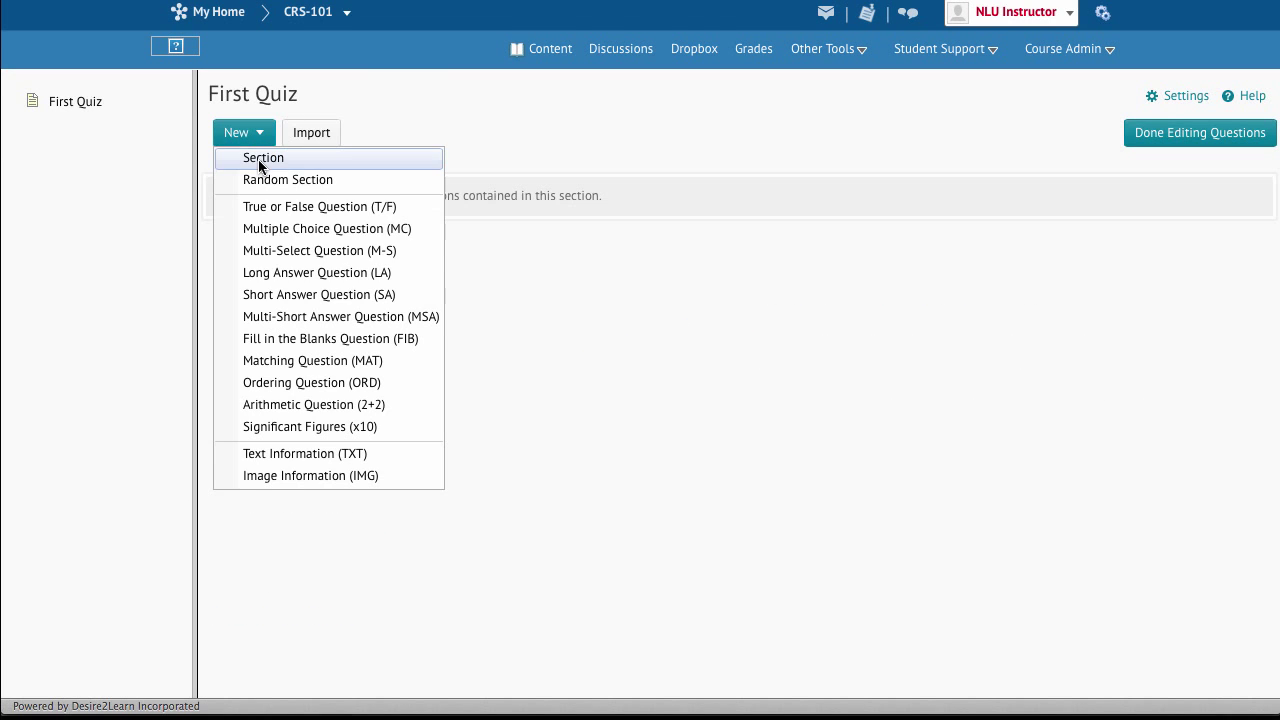
pyautogui.click(249, 229)
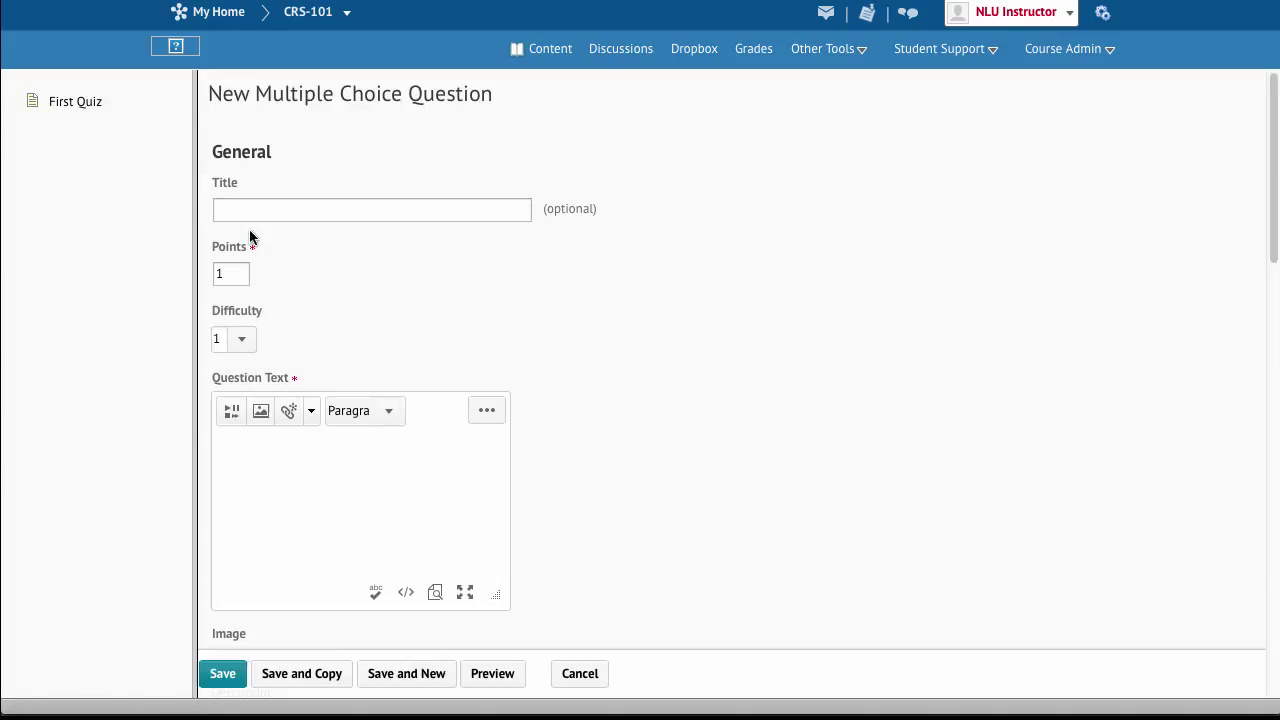
# - Title the question 'Only Plants', worth 2 points, keeping difficulty 1
pyautogui.click(258, 211)
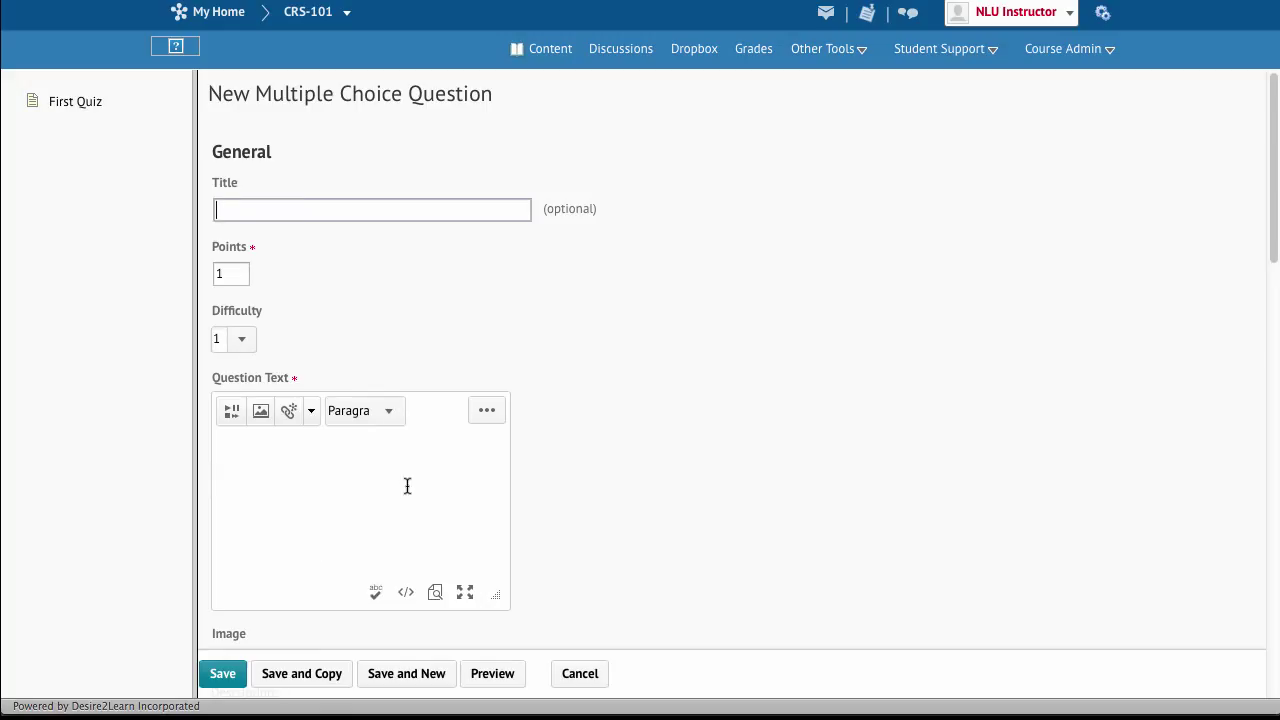
pyautogui.write('Only Plants')
pyautogui.click(241, 273)
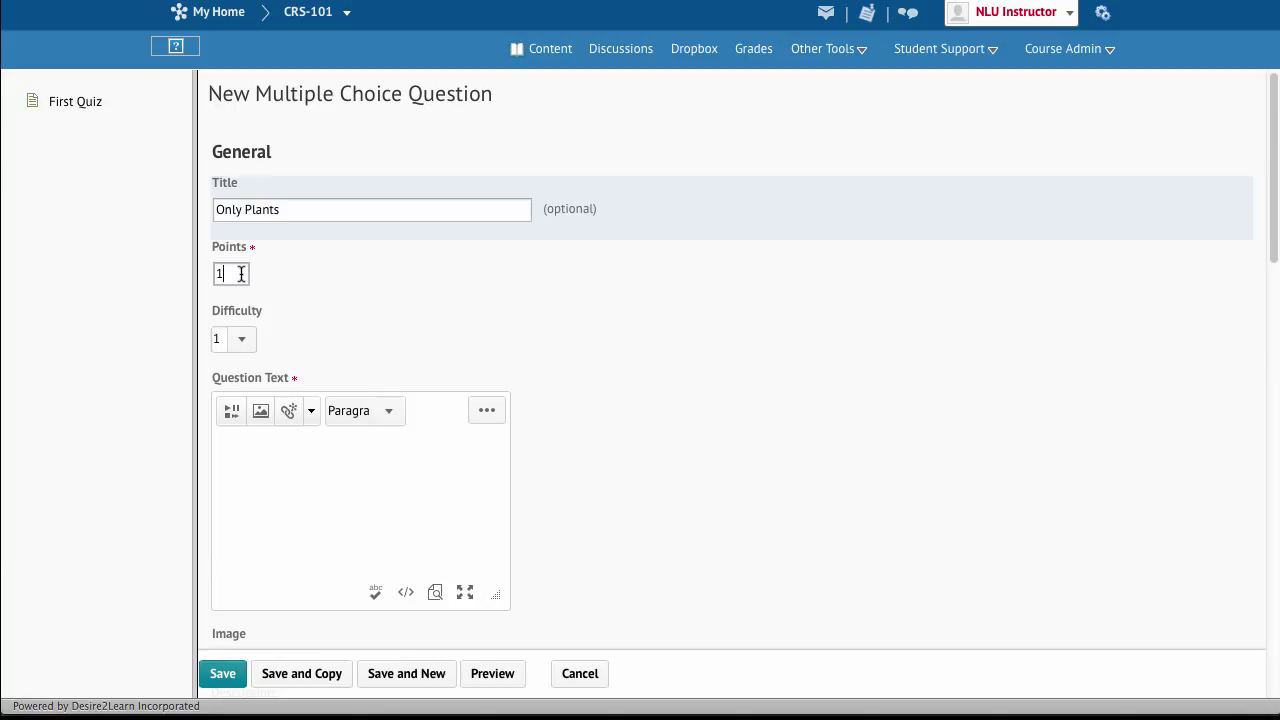
pyautogui.press('BackSpace')
pyautogui.write('2')
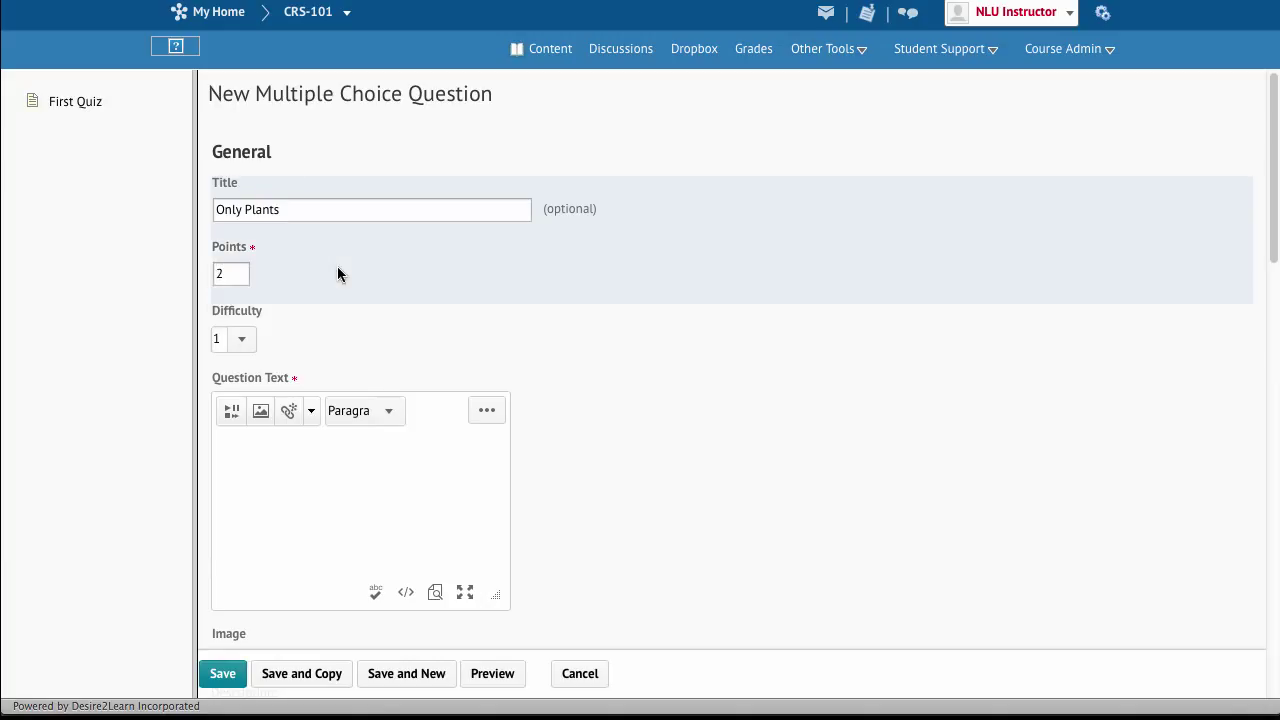
pyautogui.click(242, 340)
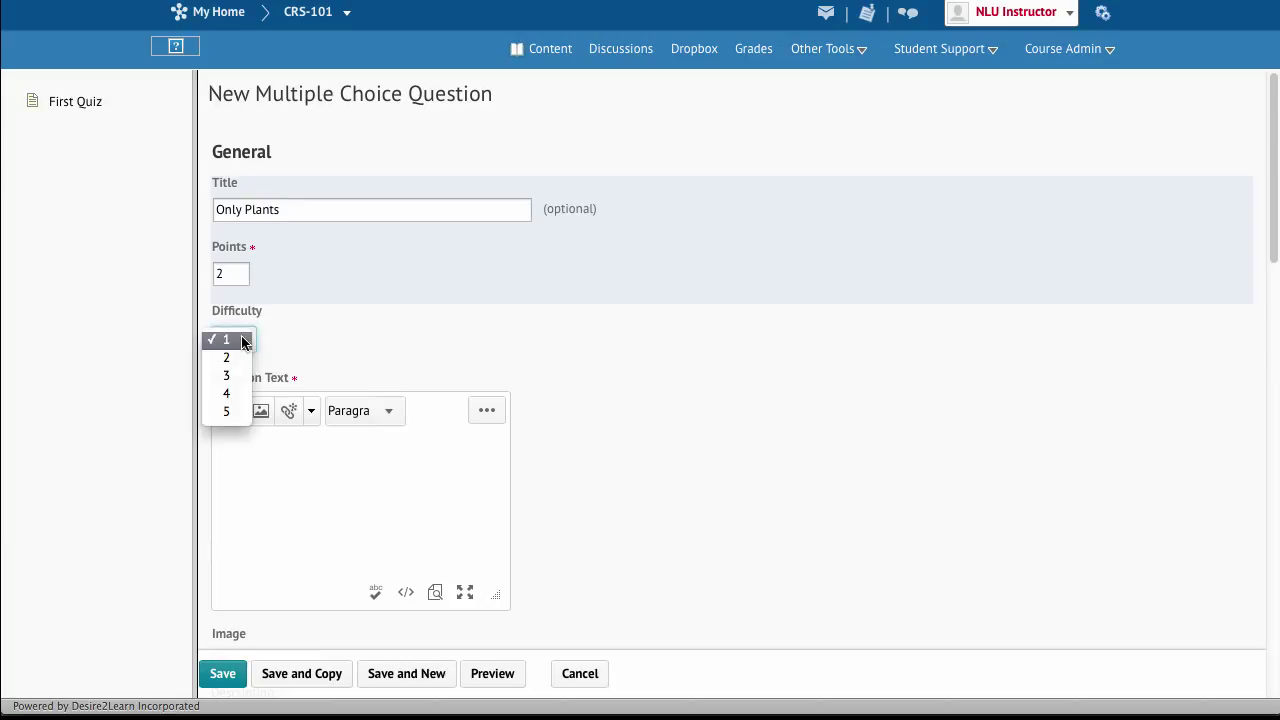
pyautogui.click(400, 306)
# - Enter the question text 'What organelle is found only in plants?'
pyautogui.click(324, 465)
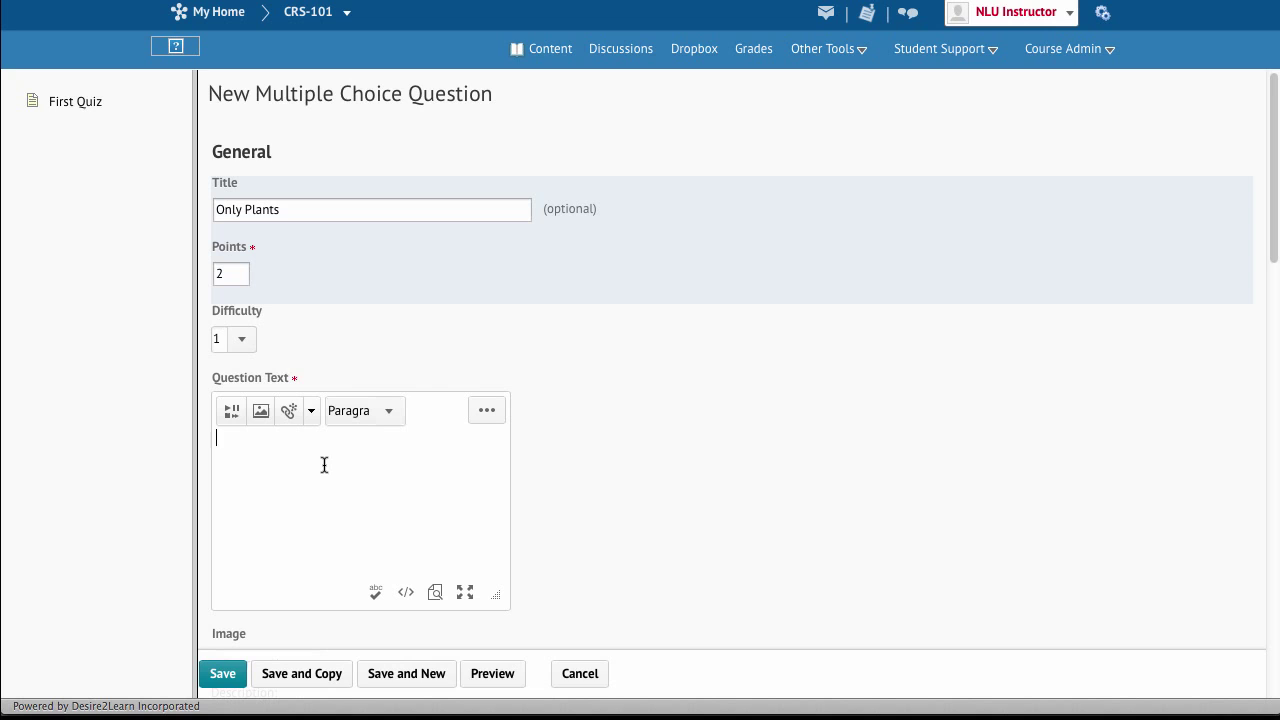
pyautogui.write('What organelle is found only in plants?')
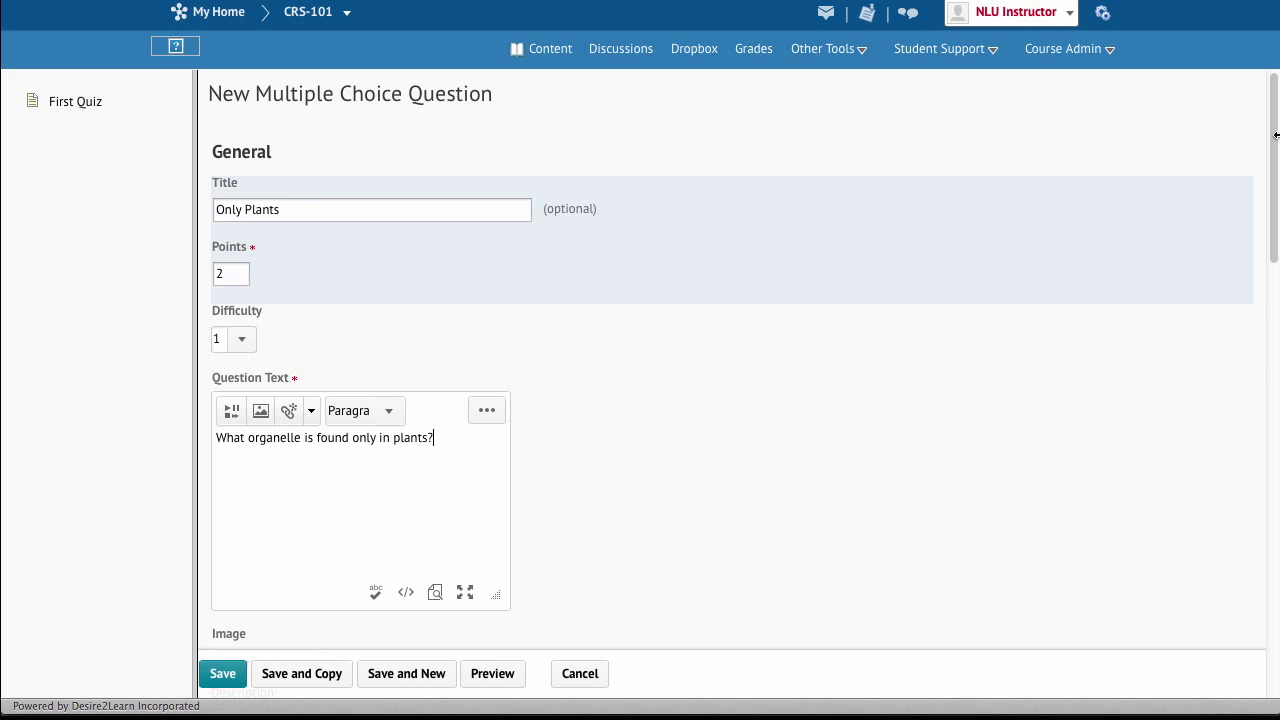
pyautogui.moveTo(1276, 135); pyautogui.dragTo(1262, 243)
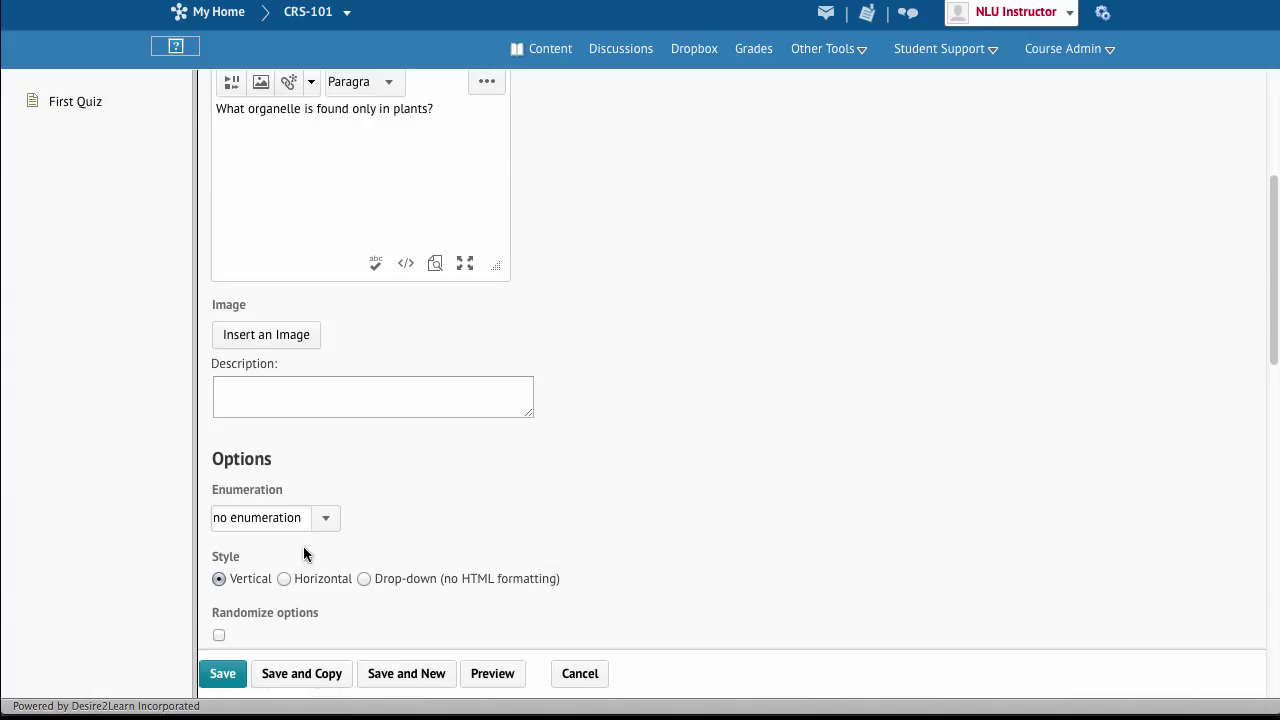
# - Randomize the options and add answer 'Nucleus' with feedback 'The nucleus'
pyautogui.click(219, 634)
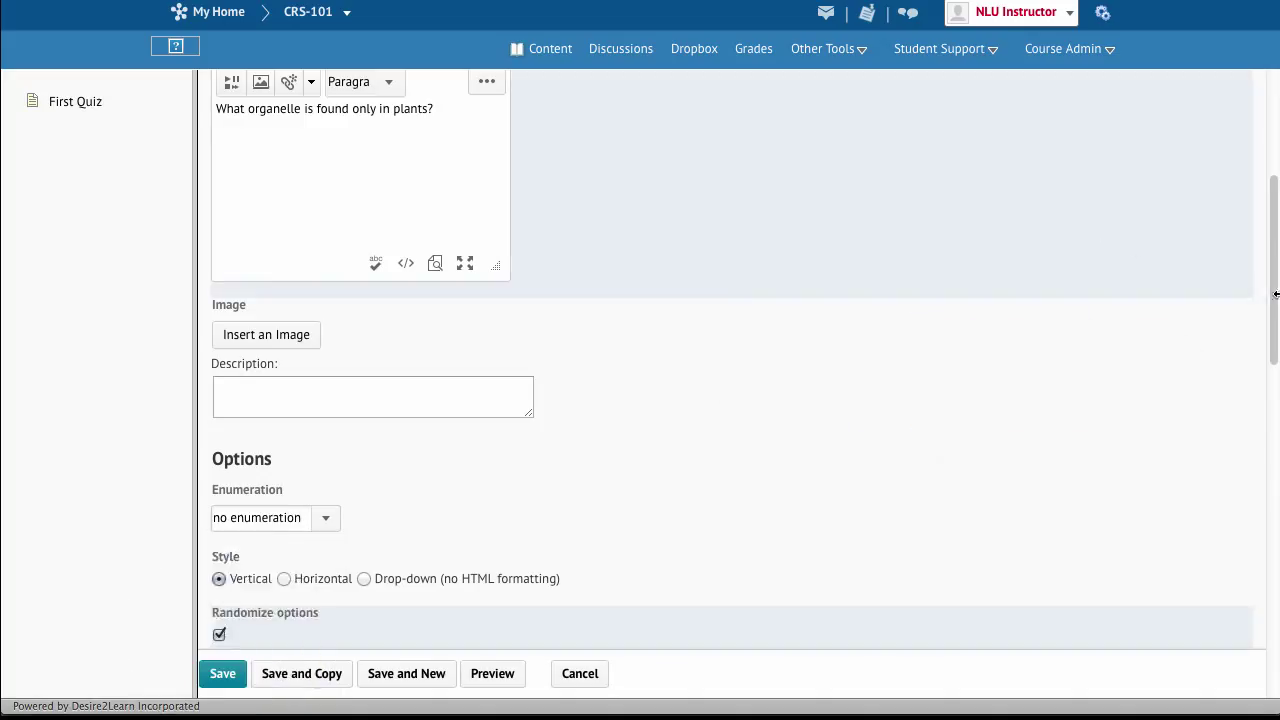
pyautogui.scroll(-4, 344, 428)
pyautogui.click(344, 428)
pyautogui.write('Nucleus')
pyautogui.click(704, 427)
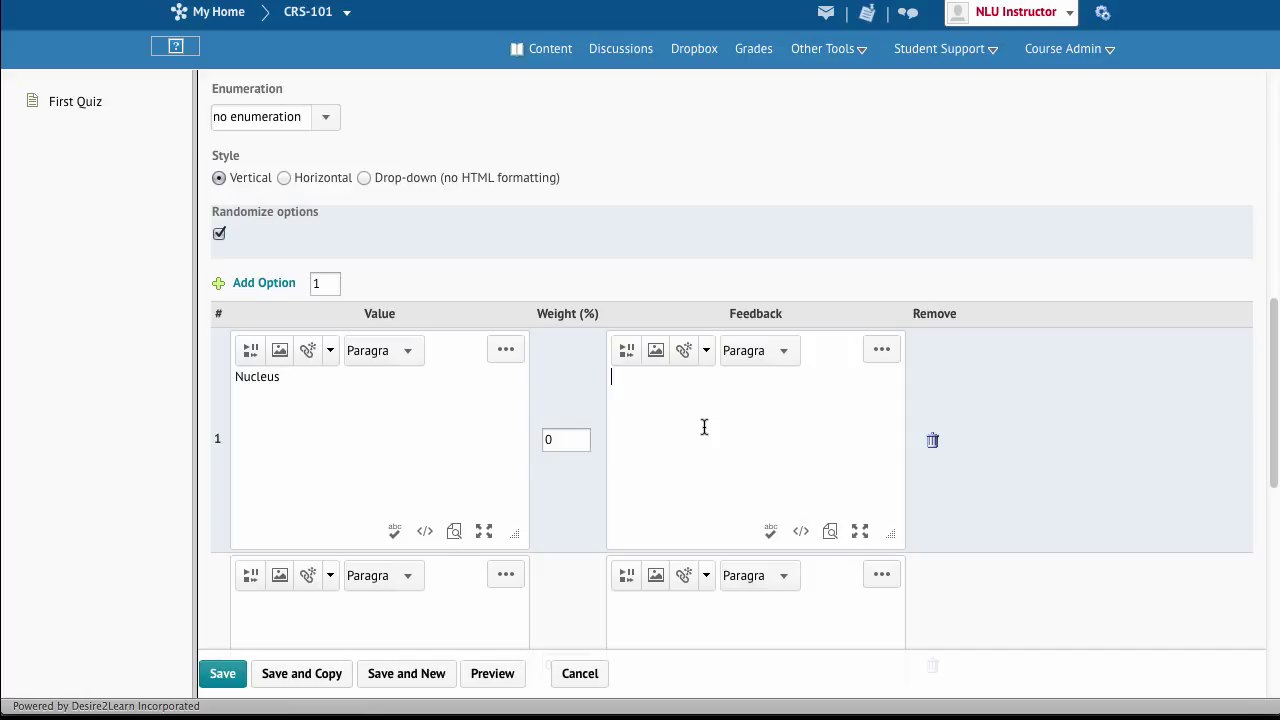
pyautogui.write('The nucleus')
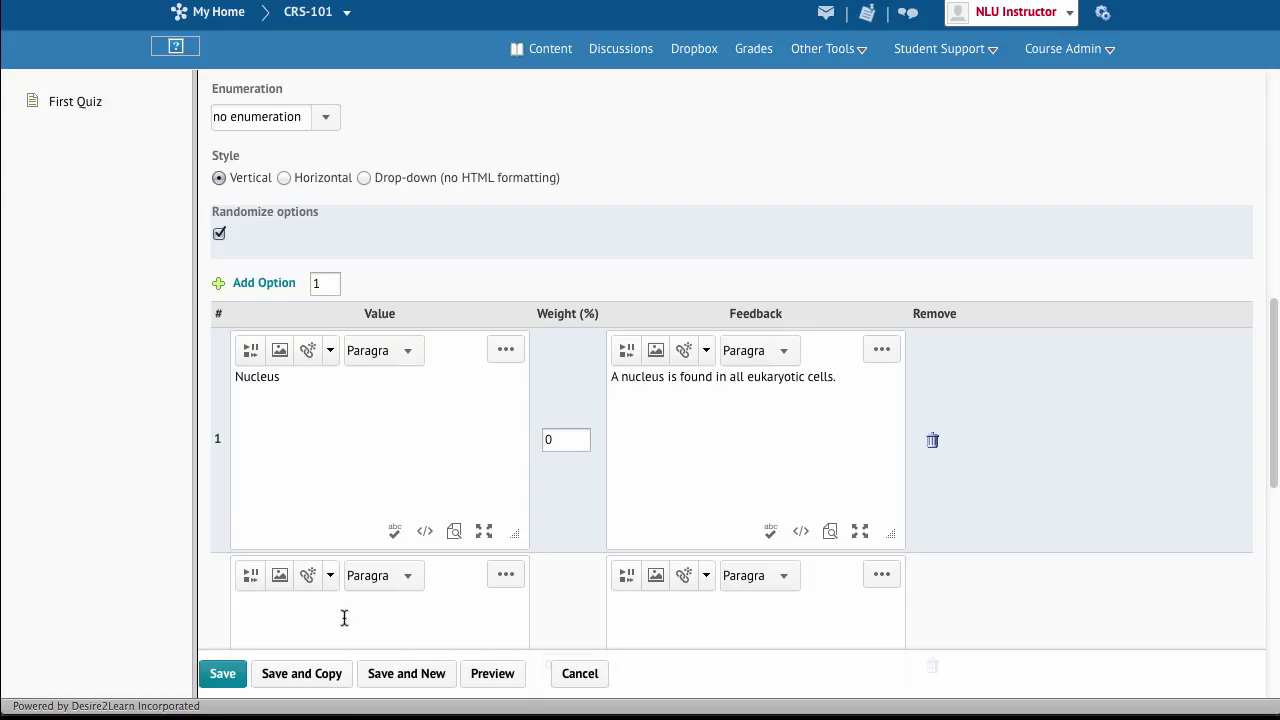
# - Add answer 'Chloroplast' weighted 100 with feedback 'Correct! Chloroplasts are only found in plants'
pyautogui.click(343, 614)
pyautogui.write('Chloroplast')
pyautogui.moveTo(1275, 471); pyautogui.dragTo(1275, 490)
pyautogui.click(566, 609)
pyautogui.press('BackSpace')
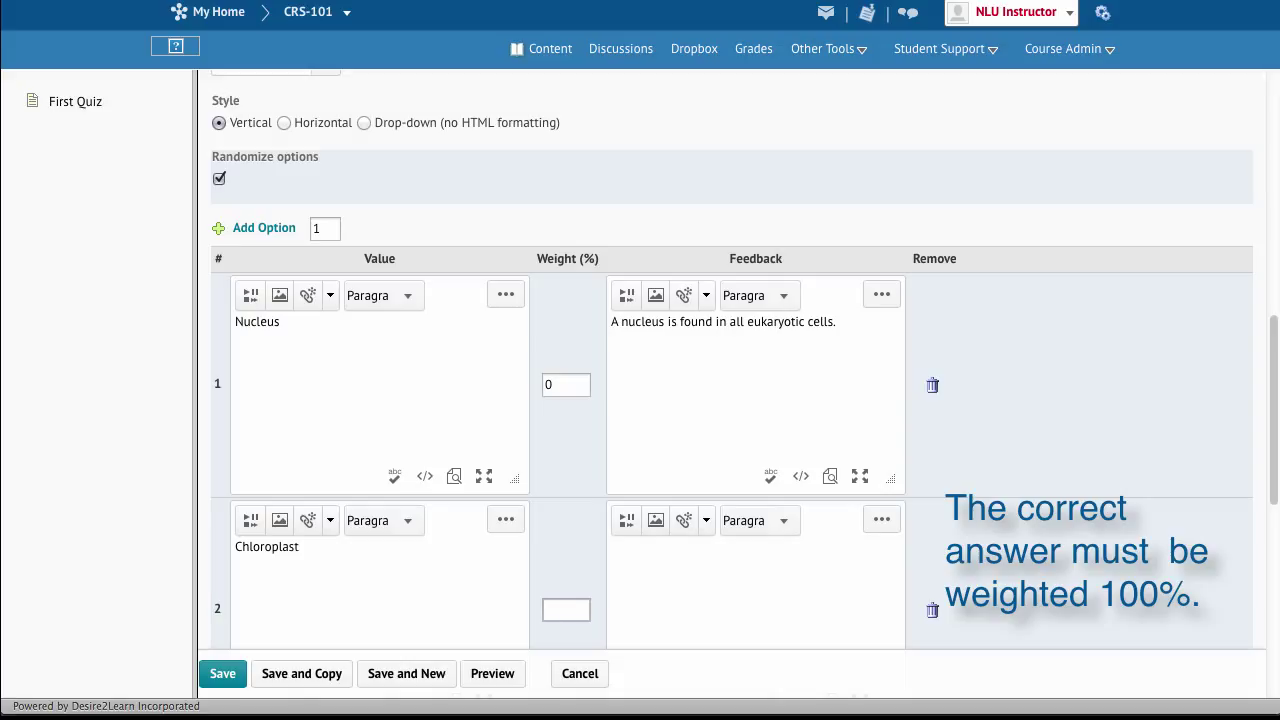
pyautogui.write('100')
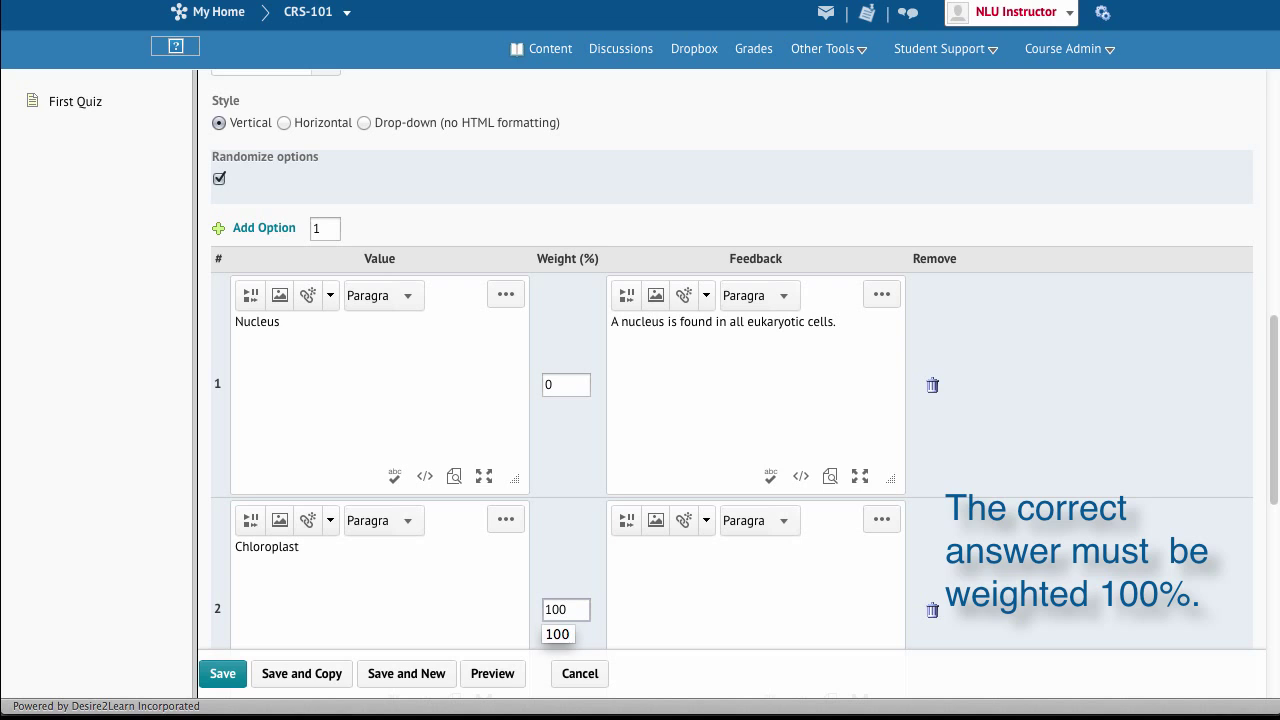
pyautogui.click(640, 546)
pyautogui.write('Correct! Chloroplasts are only found in plants')
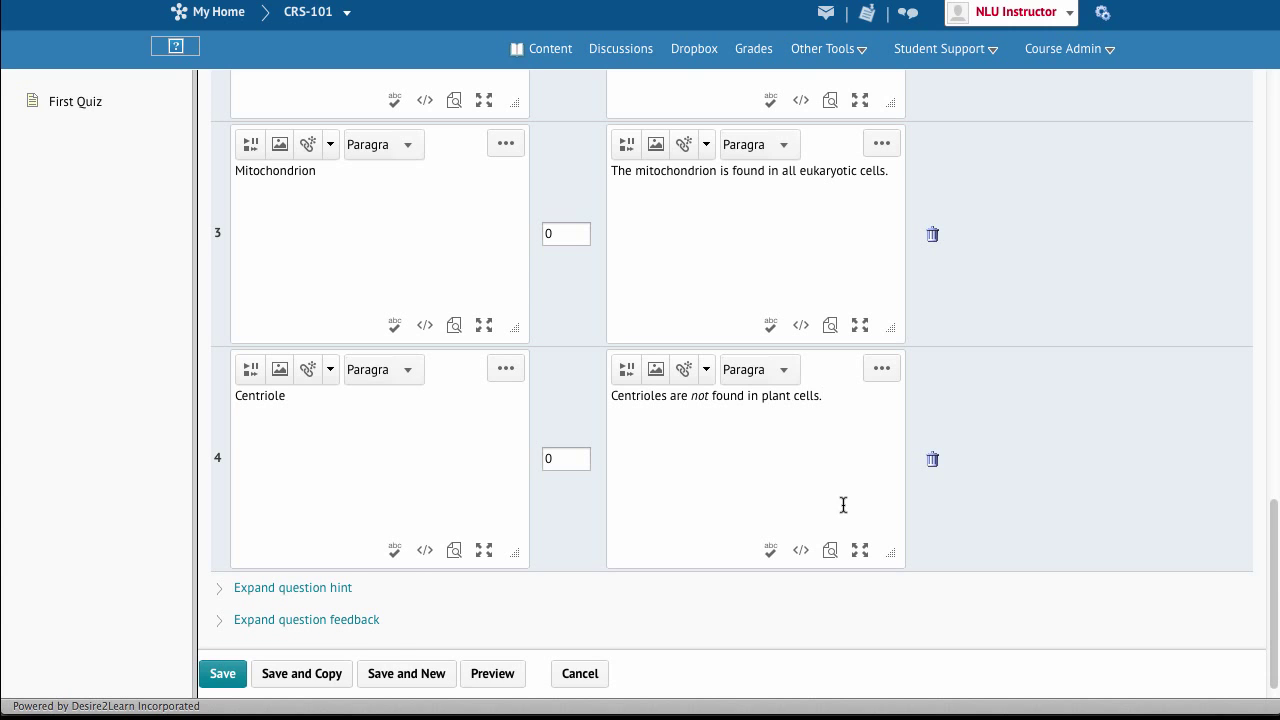
pyautogui.scroll(-1, 1274, 518)
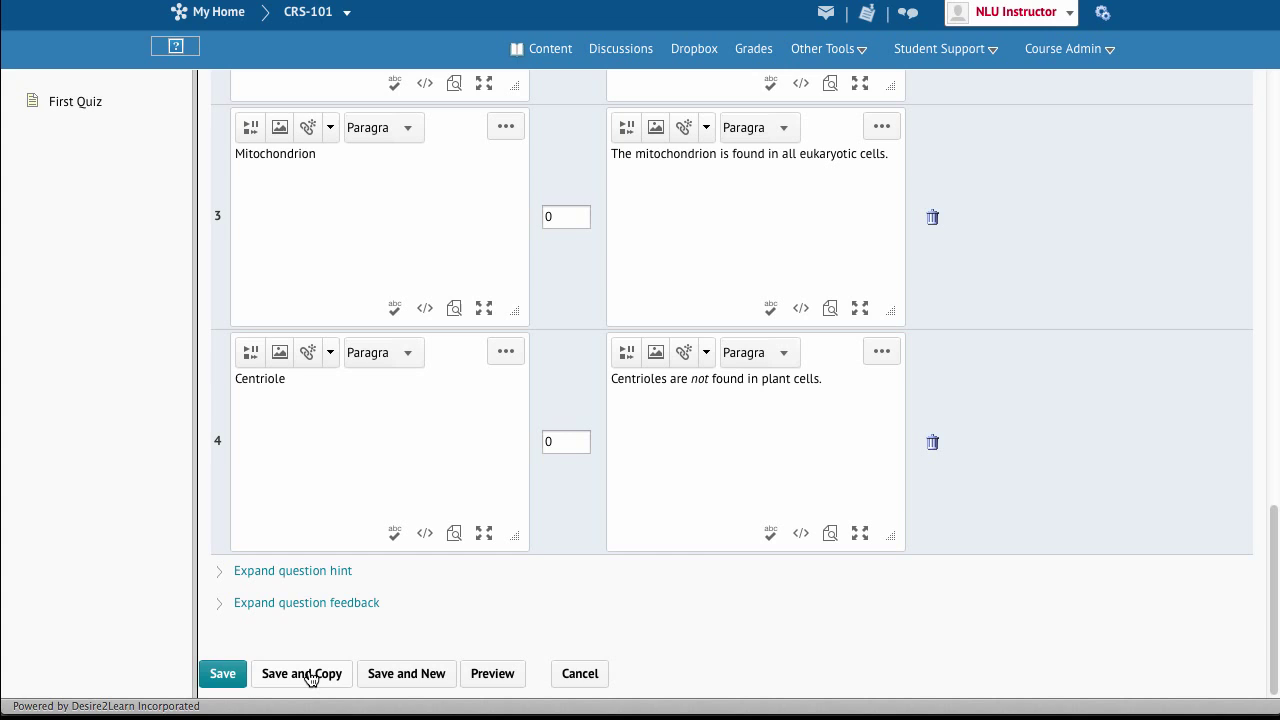
# - Save the Only Plants question, cancel the import page, and finish editing questions
pyautogui.click(229, 678)
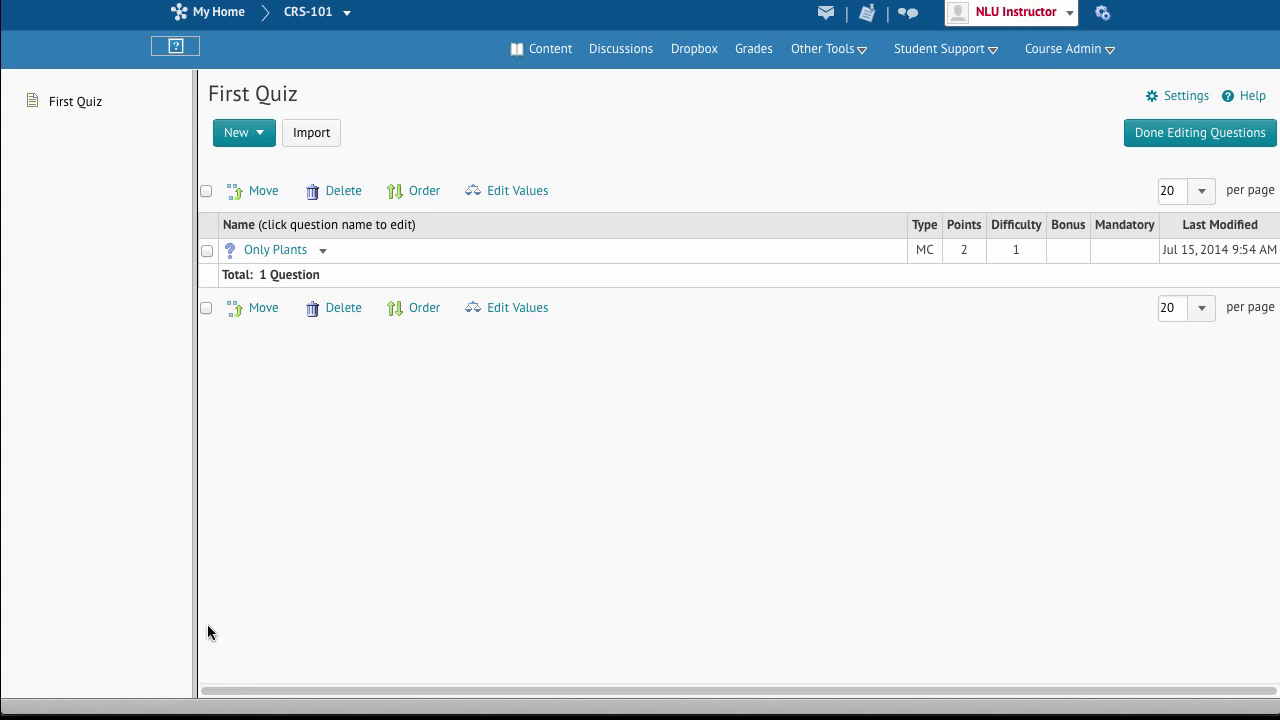
pyautogui.click(313, 135)
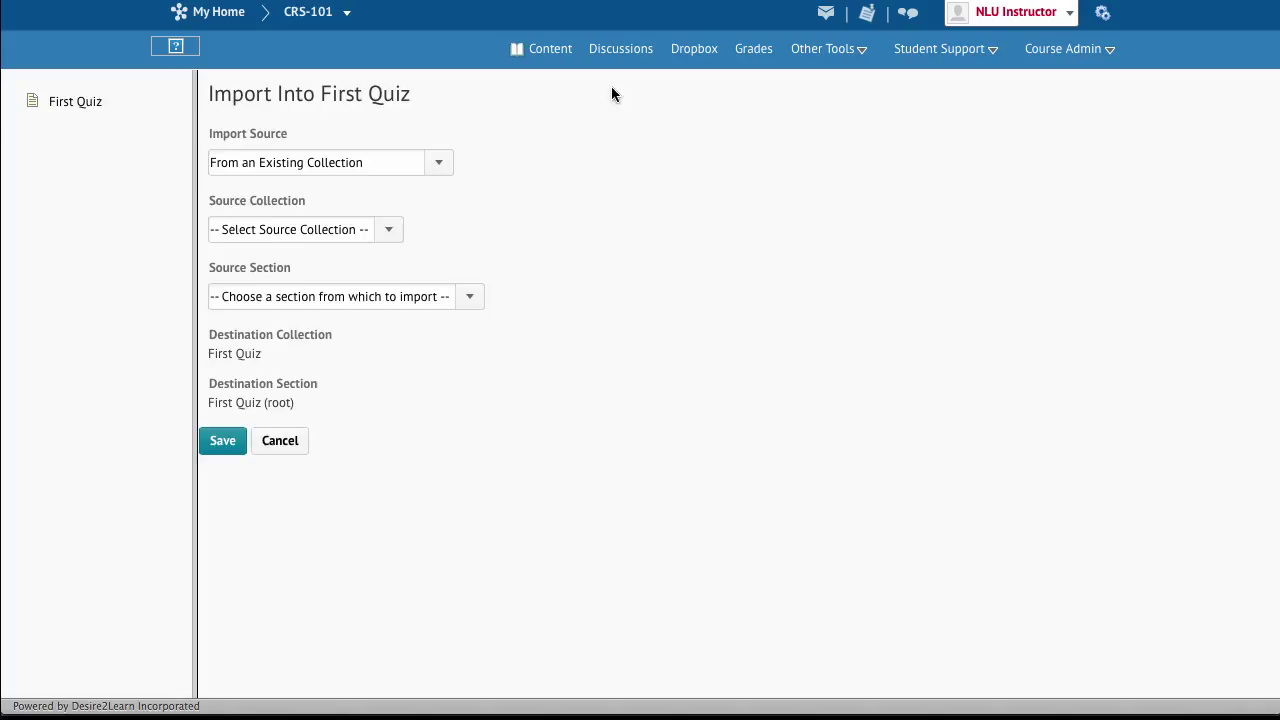
pyautogui.click(284, 446)
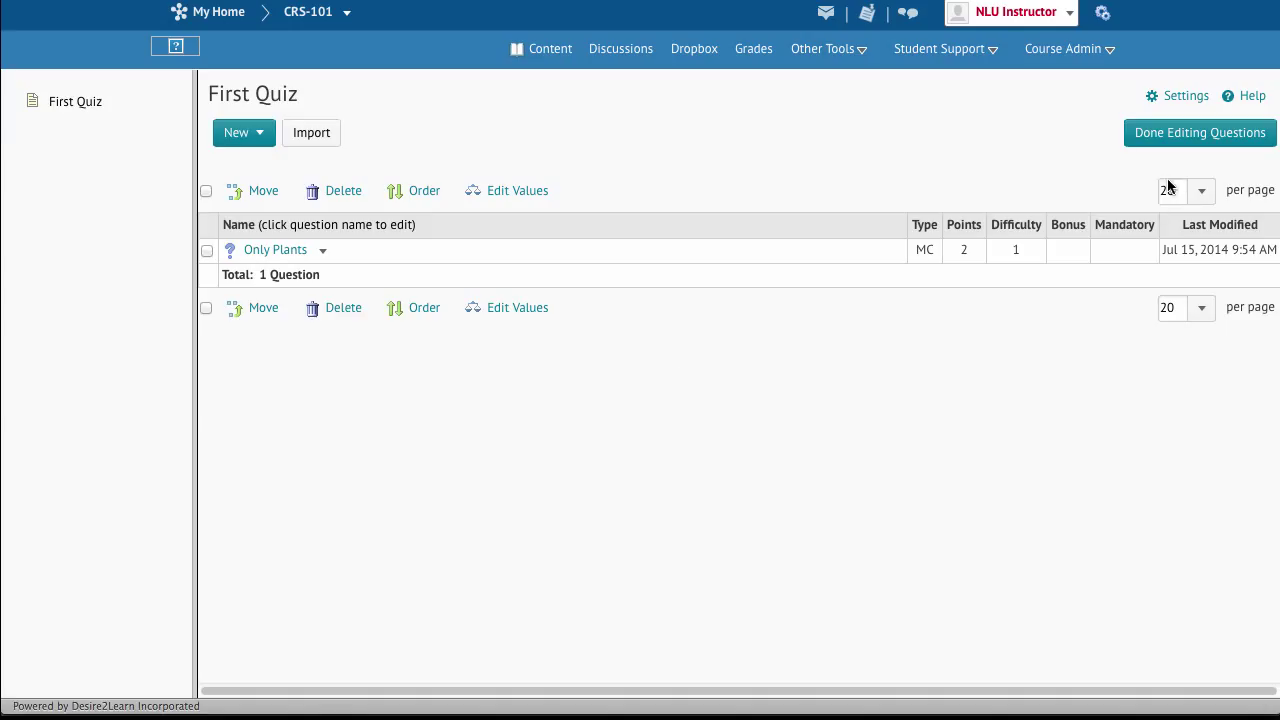
pyautogui.click(1181, 140)
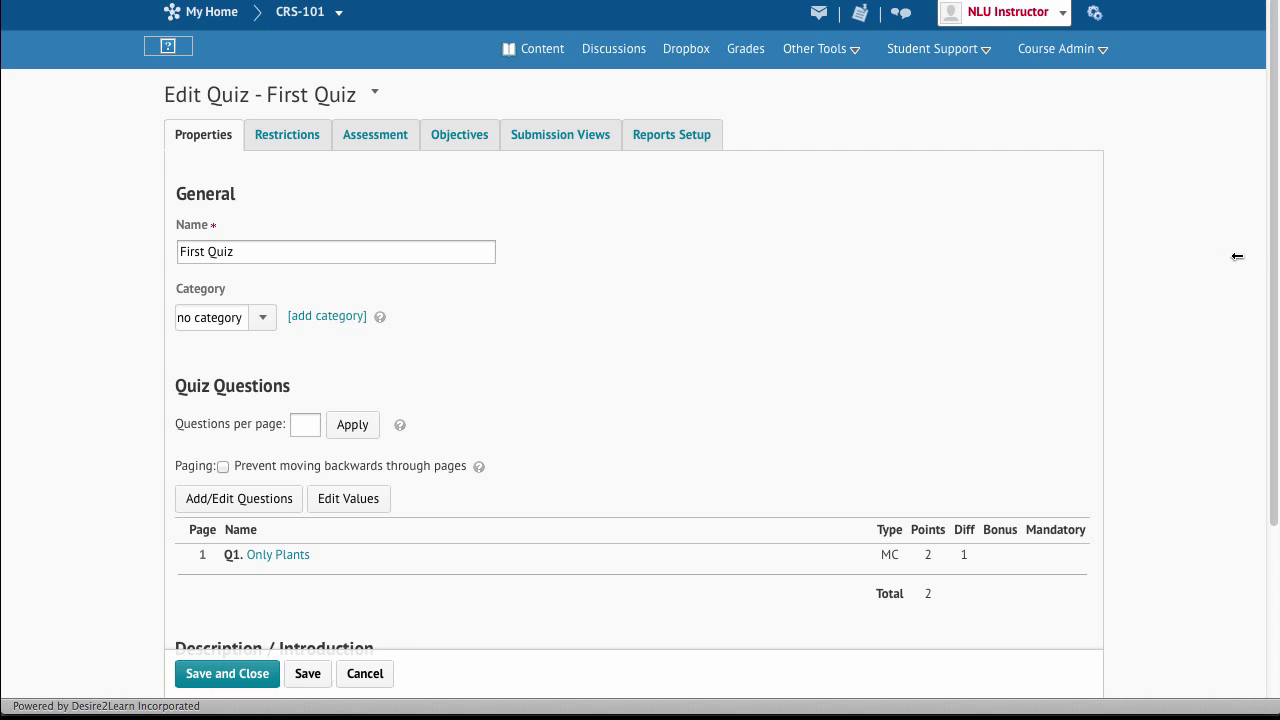
# - Expand First Quiz's optional advanced properties section and return to the top
pyautogui.scroll(-3, 1240, 330)
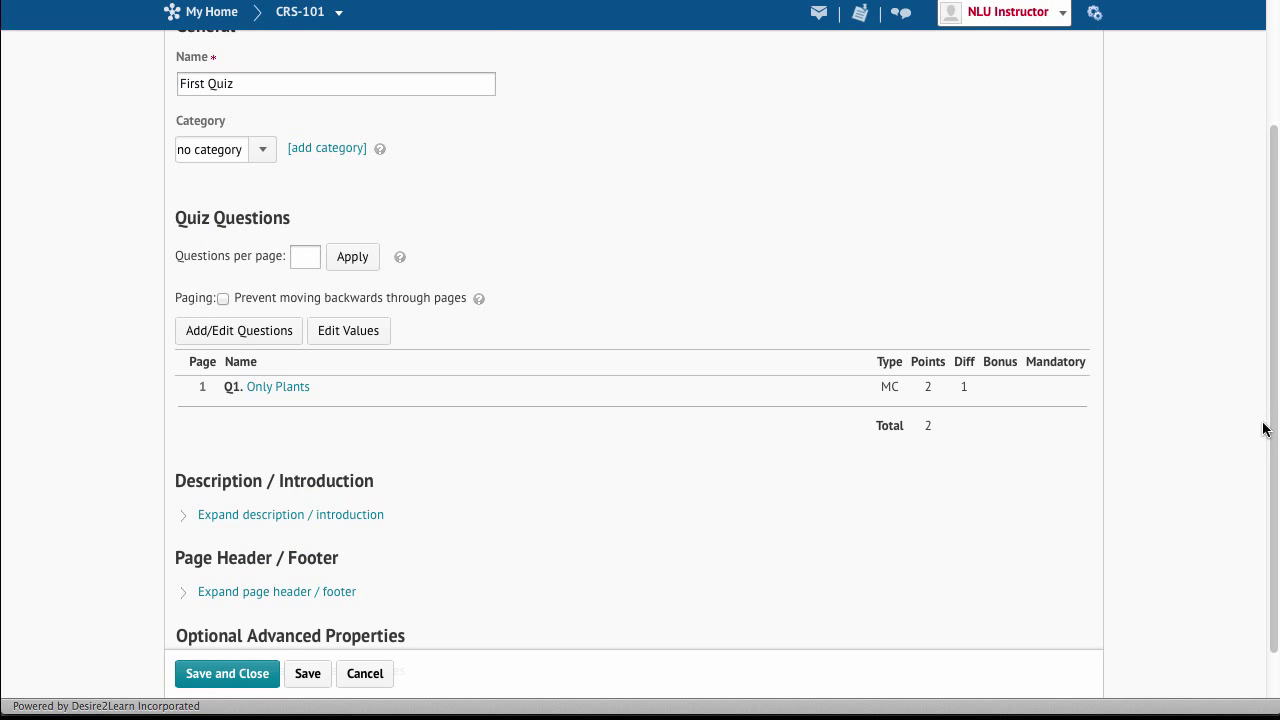
pyautogui.scroll(-1, 1266, 429)
pyautogui.click(326, 615)
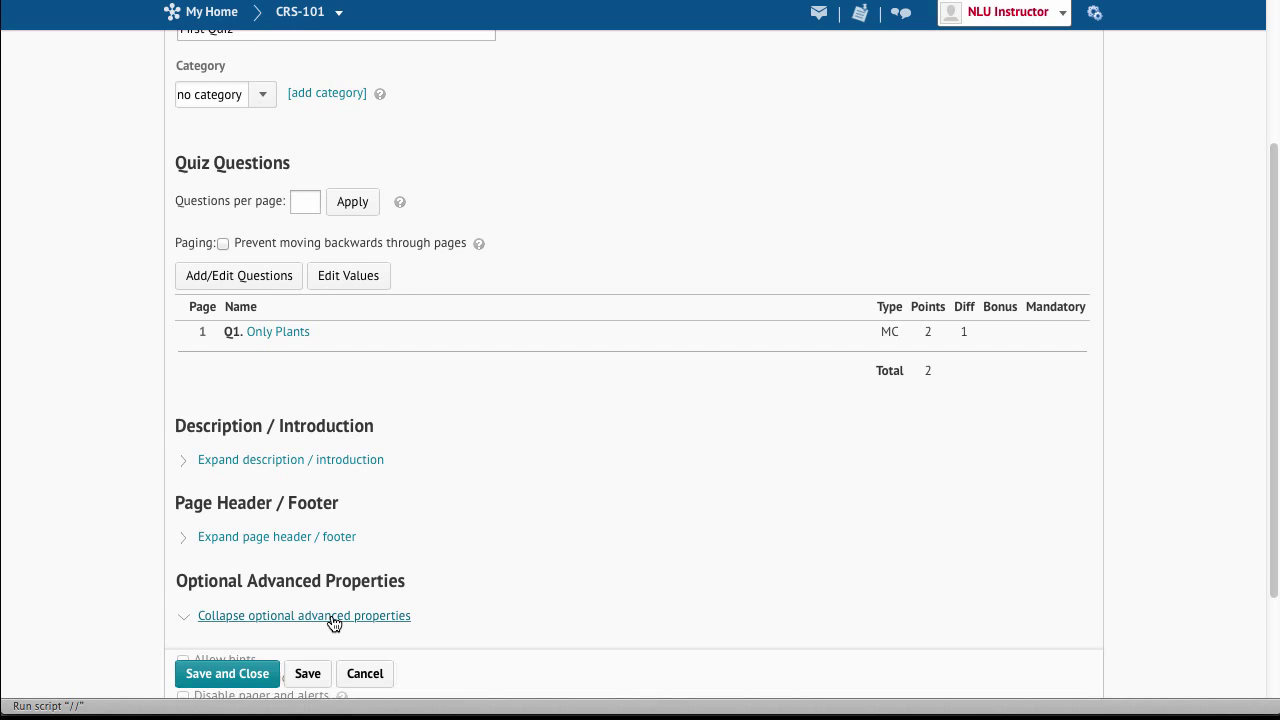
pyautogui.scroll(5, 1275, 95)
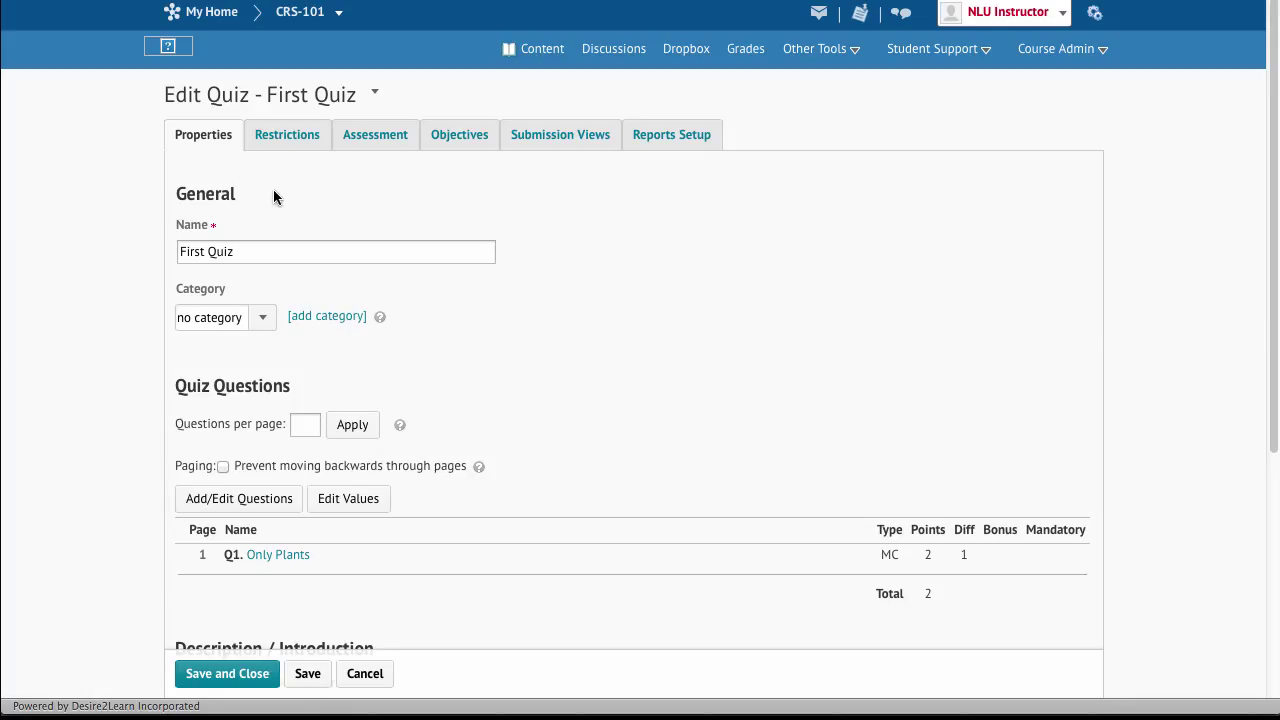
# - Make First Quiz Active with start and end dates, displayed in the calendar
pyautogui.click(305, 141)
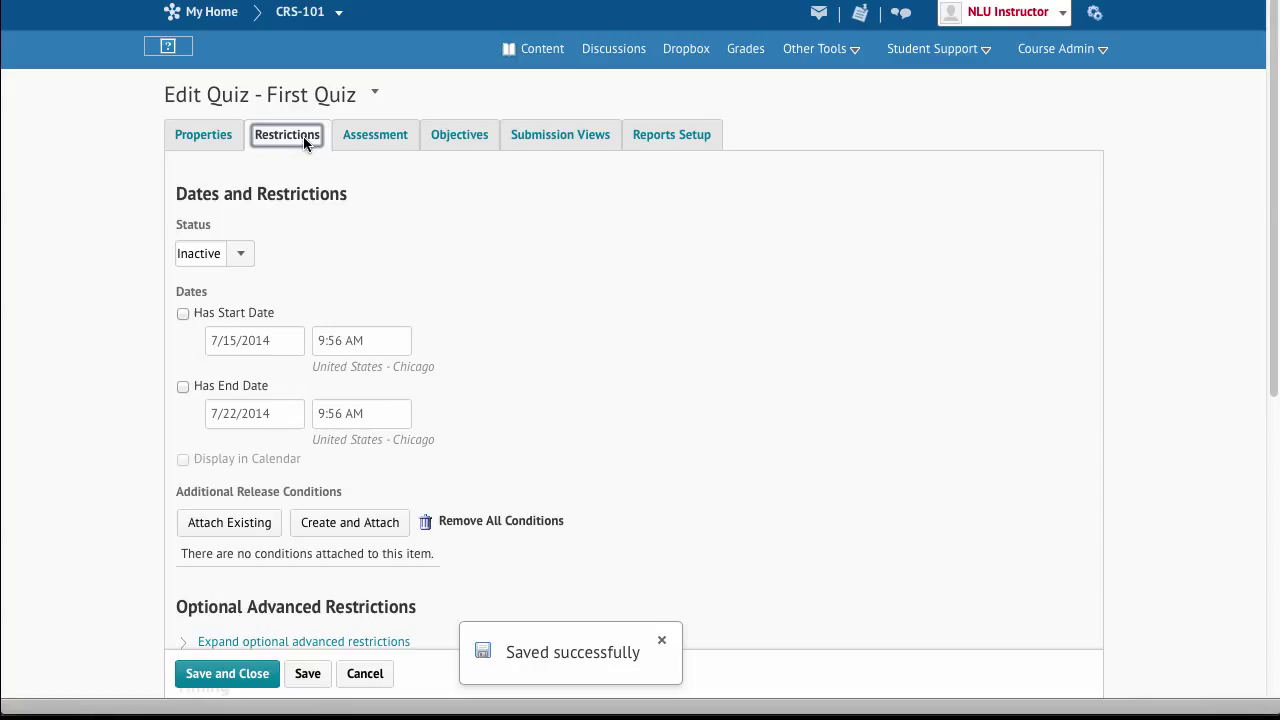
pyautogui.click(247, 257)
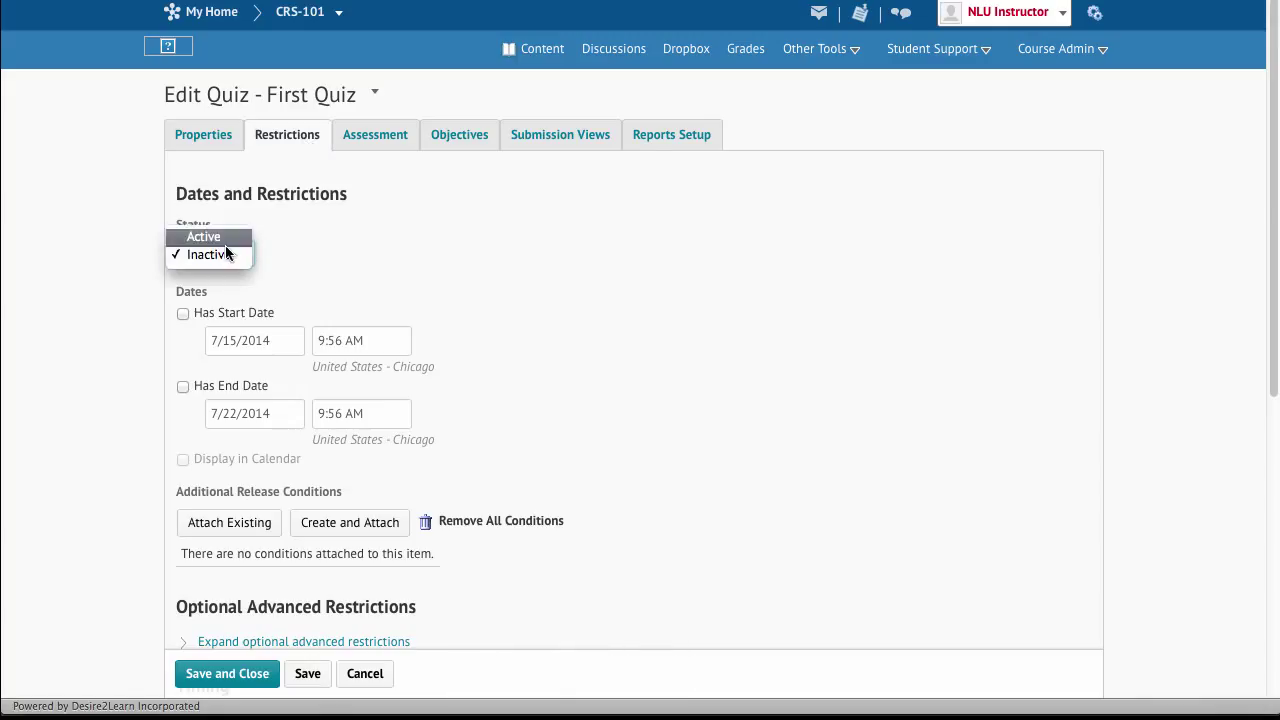
pyautogui.click(226, 240)
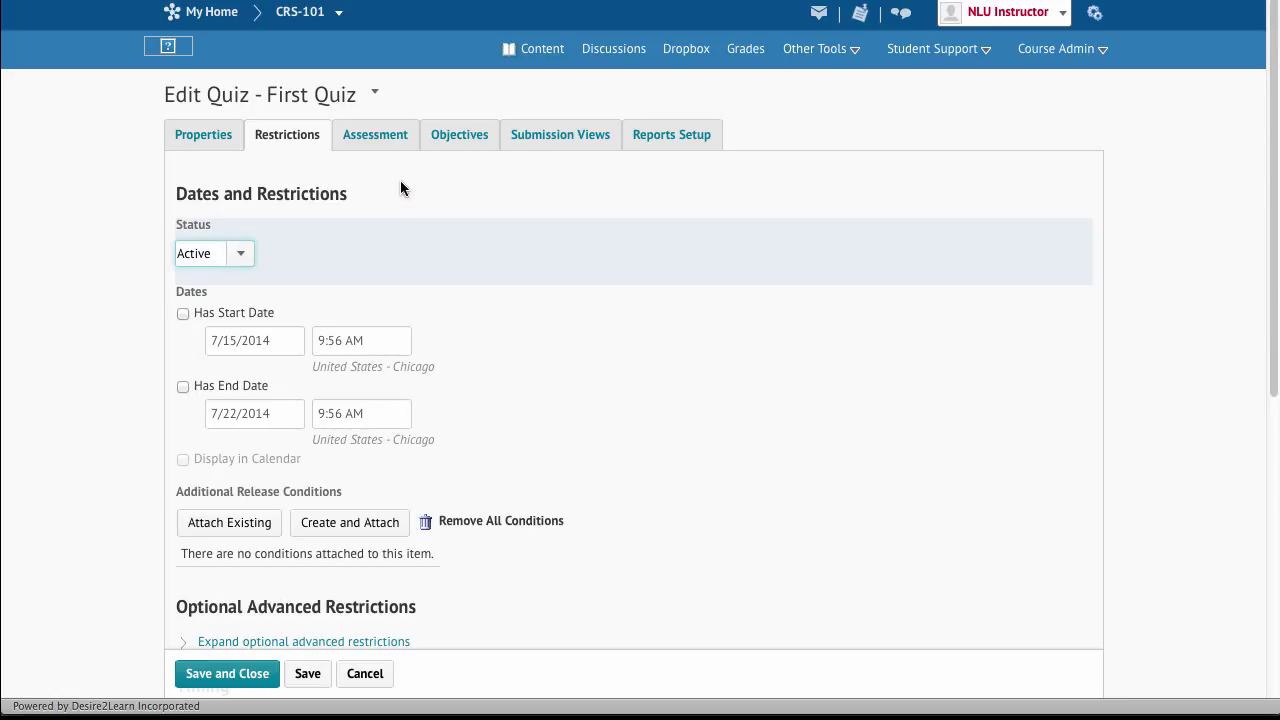
pyautogui.click(183, 313)
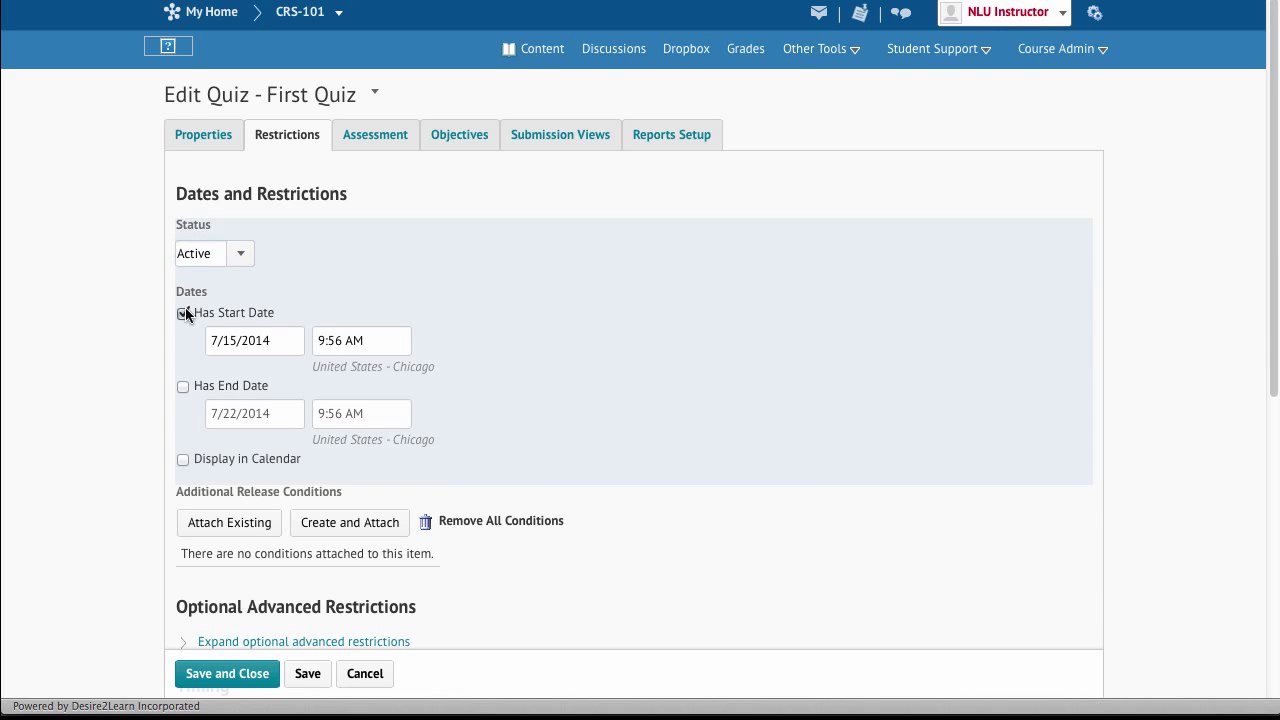
pyautogui.click(181, 386)
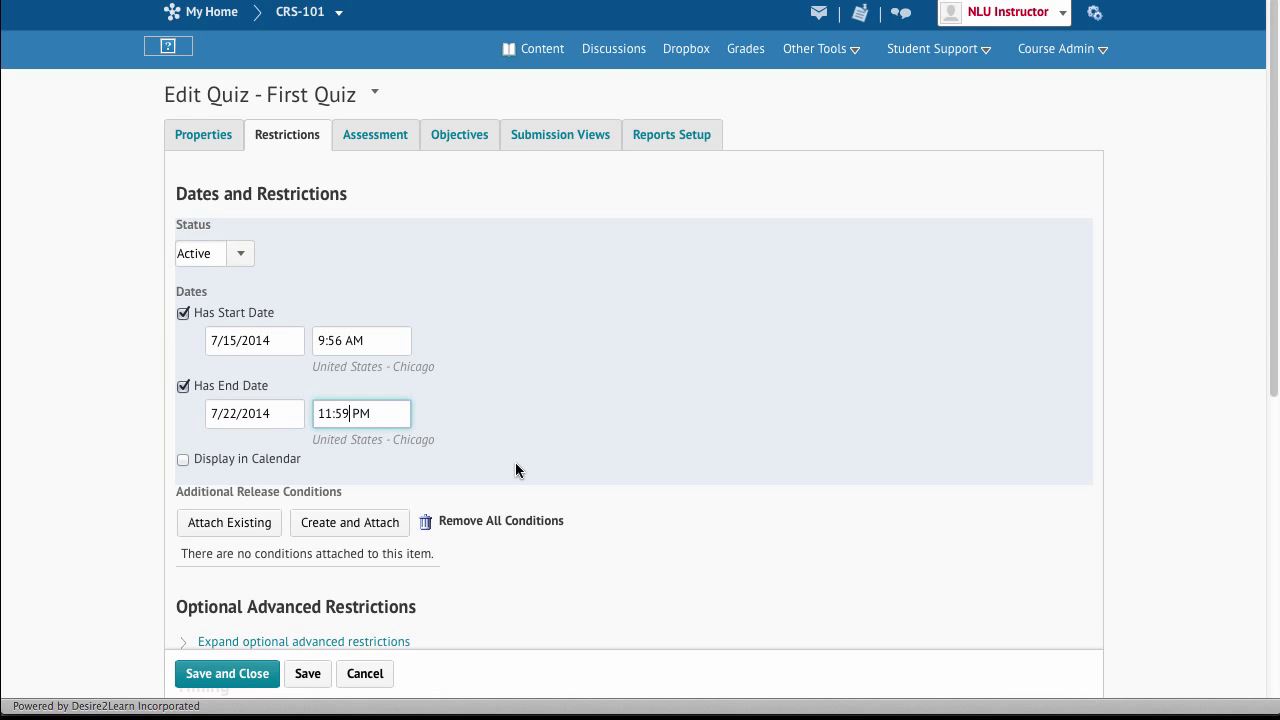
pyautogui.click(183, 459)
pyautogui.scroll(-3, 195, 455)
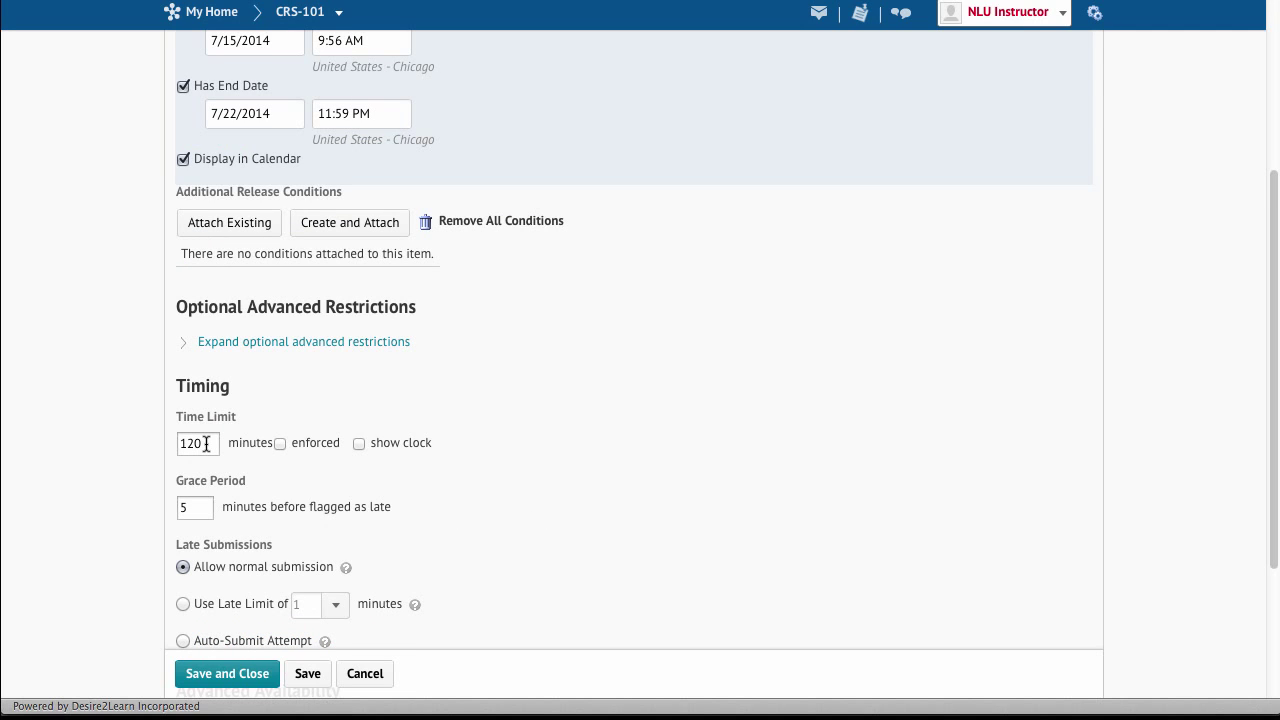
# - Change the quiz time limit from 120 to 10 minutes and save the restrictions
pyautogui.click(205, 444)
pyautogui.doubleClick(205, 444)
pyautogui.write('10')
pyautogui.scroll(-1, 577, 470)
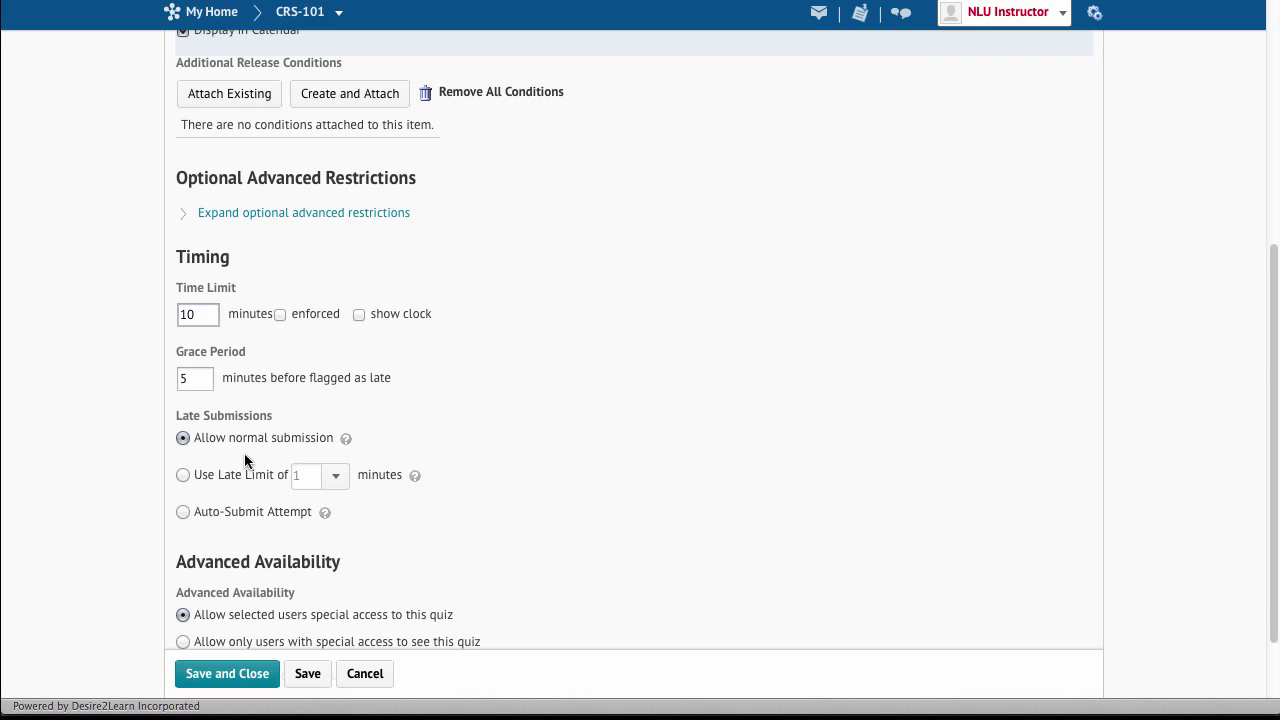
pyautogui.scroll(-1, 1270, 295)
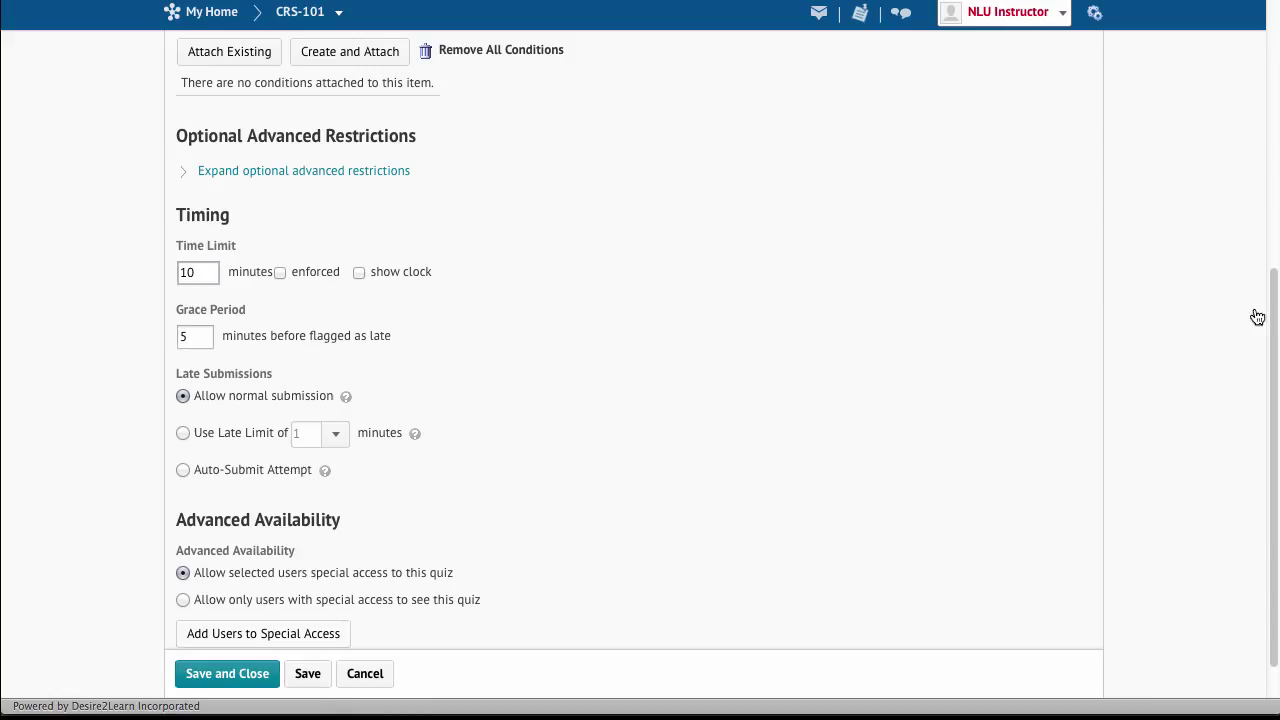
pyautogui.click(319, 686)
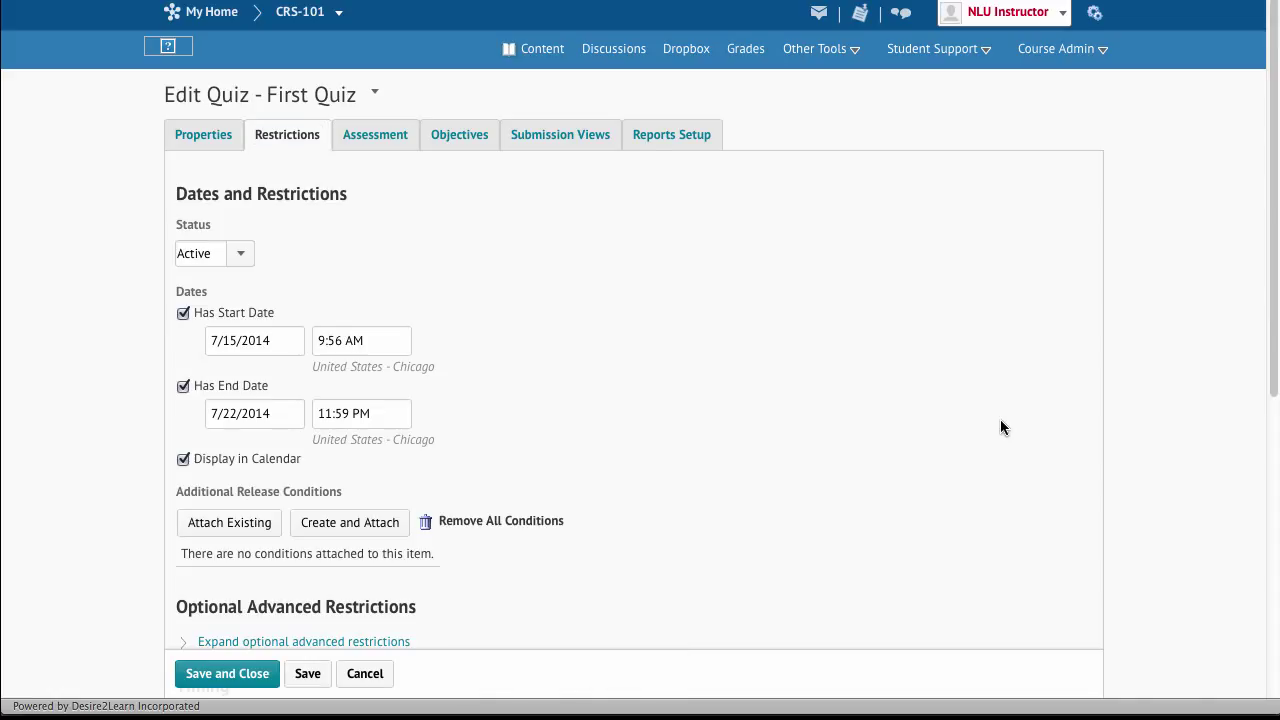
# - On the Assessment tab, look through the available grade items
pyautogui.click(371, 128)
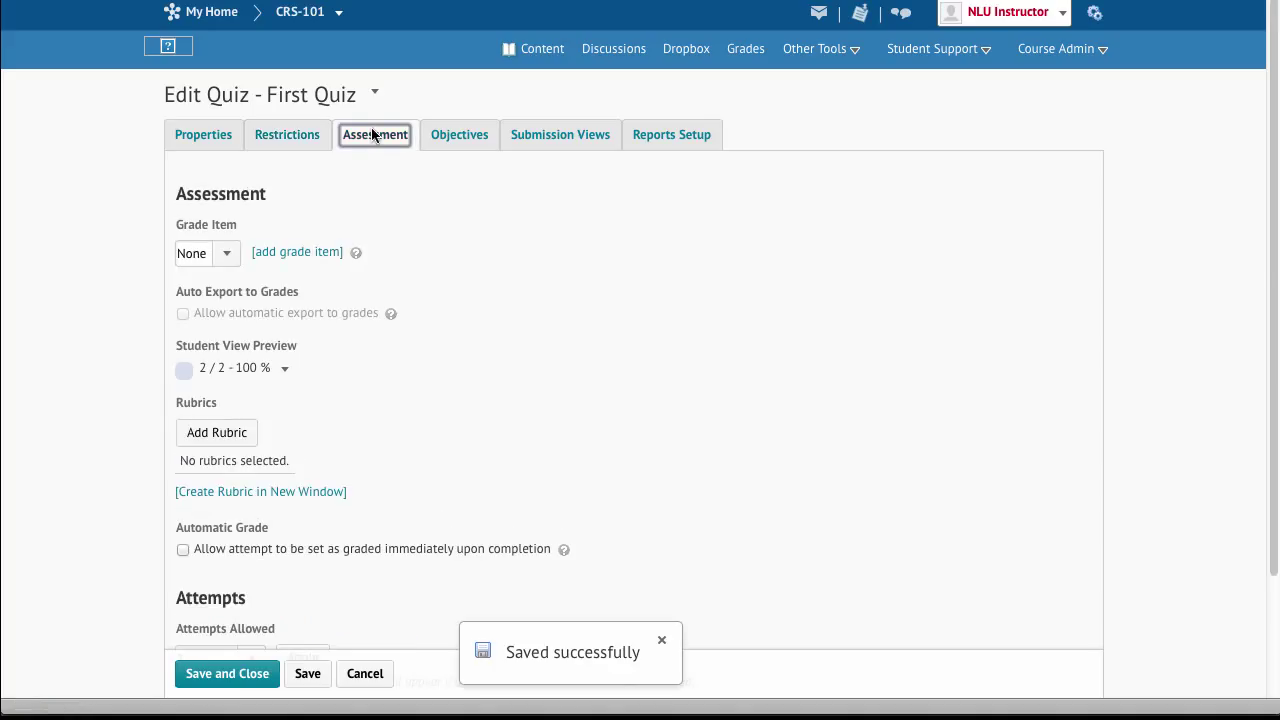
pyautogui.click(226, 255)
pyautogui.click(304, 216)
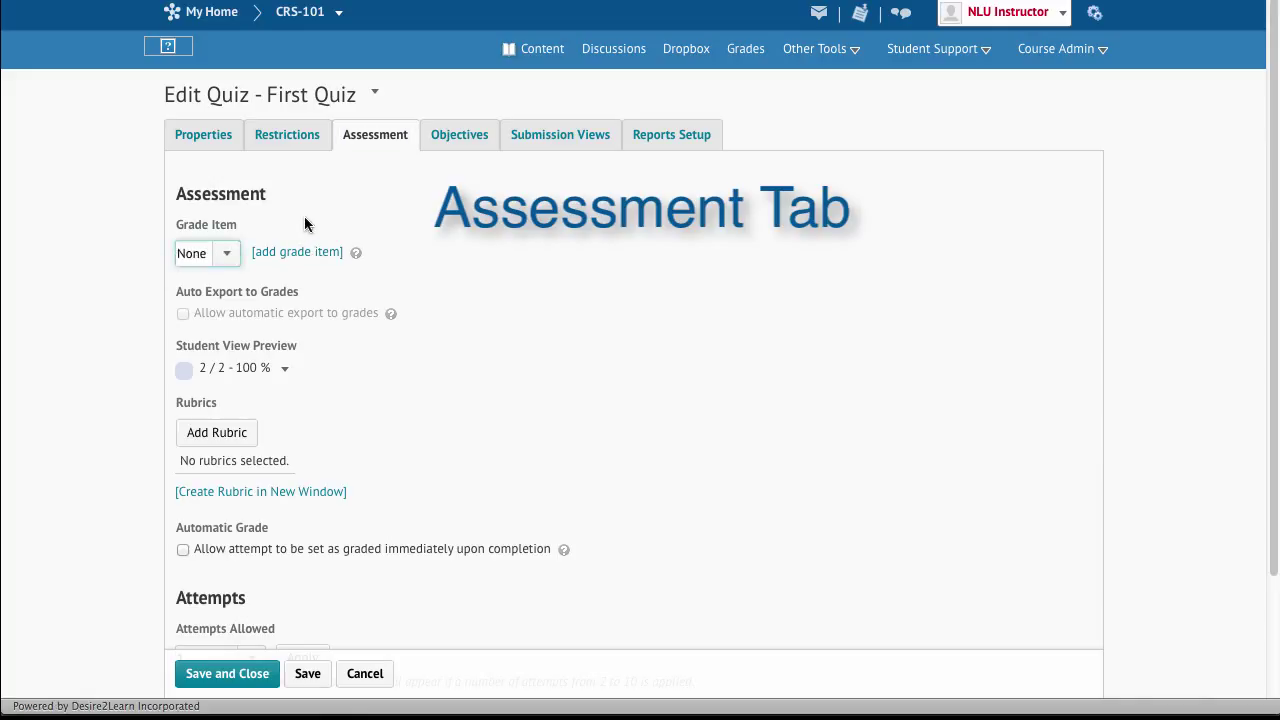
pyautogui.click(228, 254)
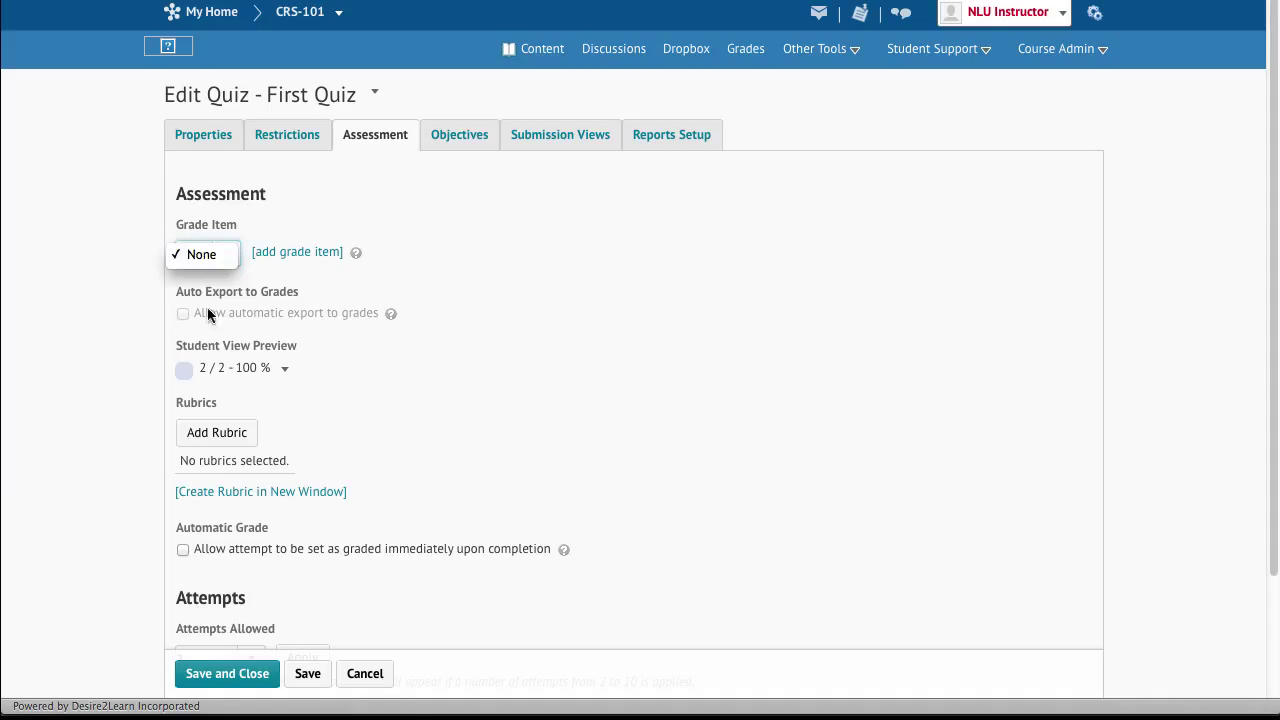
pyautogui.click(347, 173)
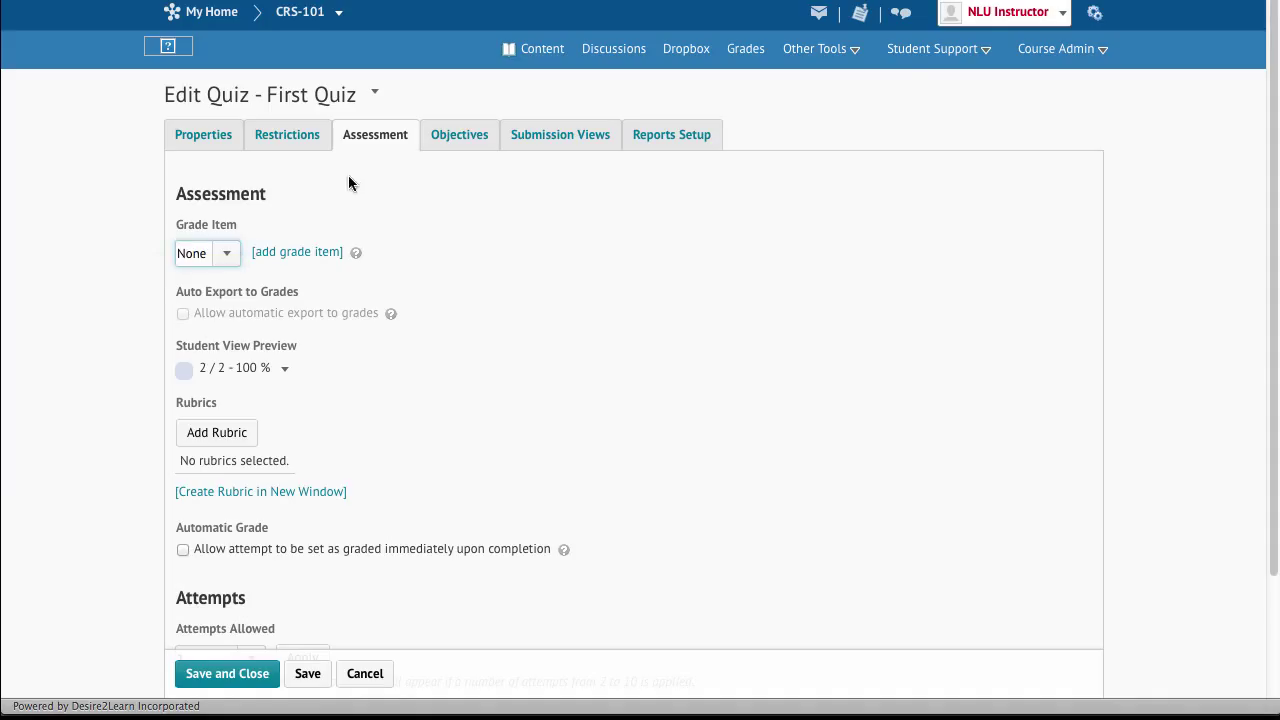
# - Create a new grade item 'First Quiz' with 3 maximum points and save it
pyautogui.click(315, 253)
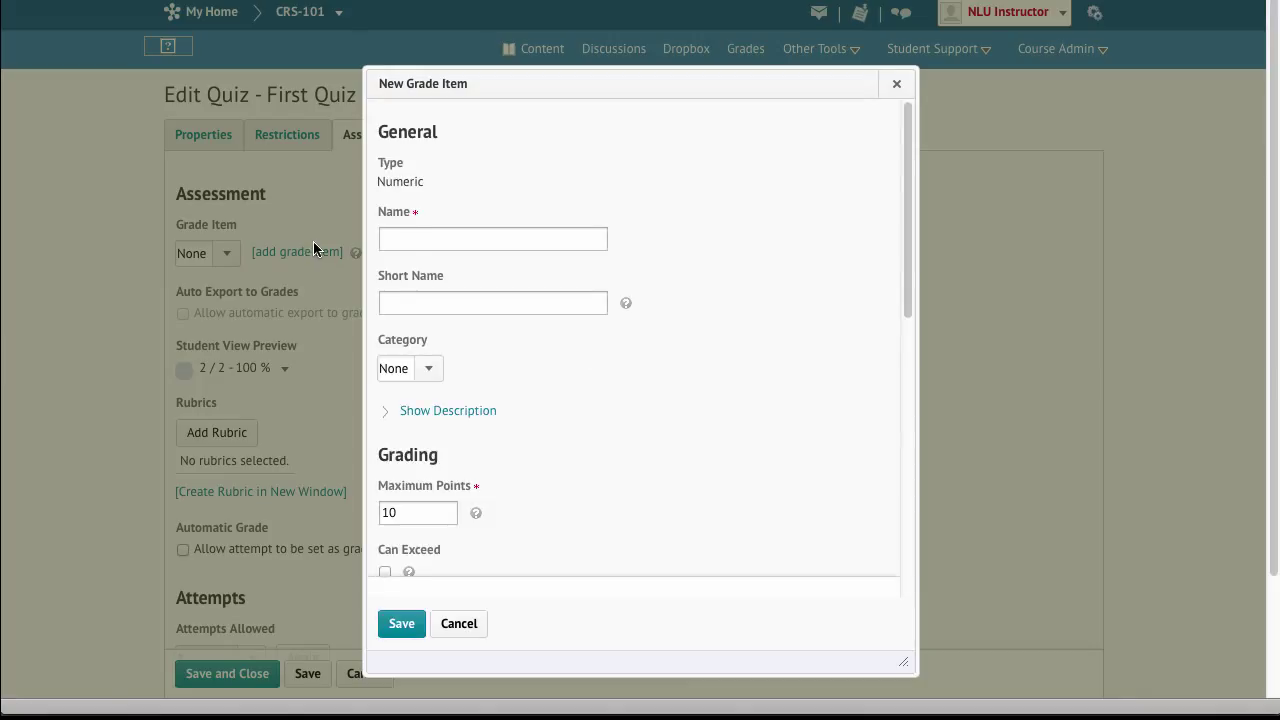
pyautogui.click(417, 243)
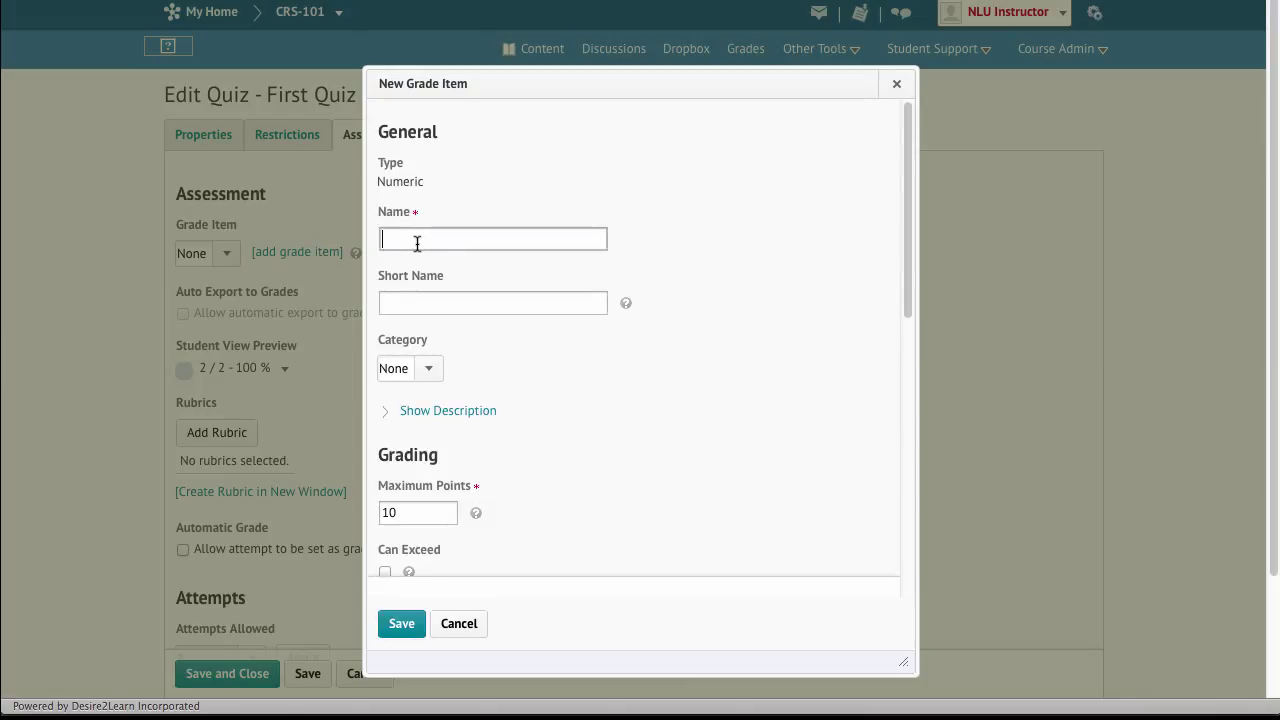
pyautogui.write('First Quiz')
pyautogui.scroll(-2, 414, 374)
pyautogui.click(415, 380)
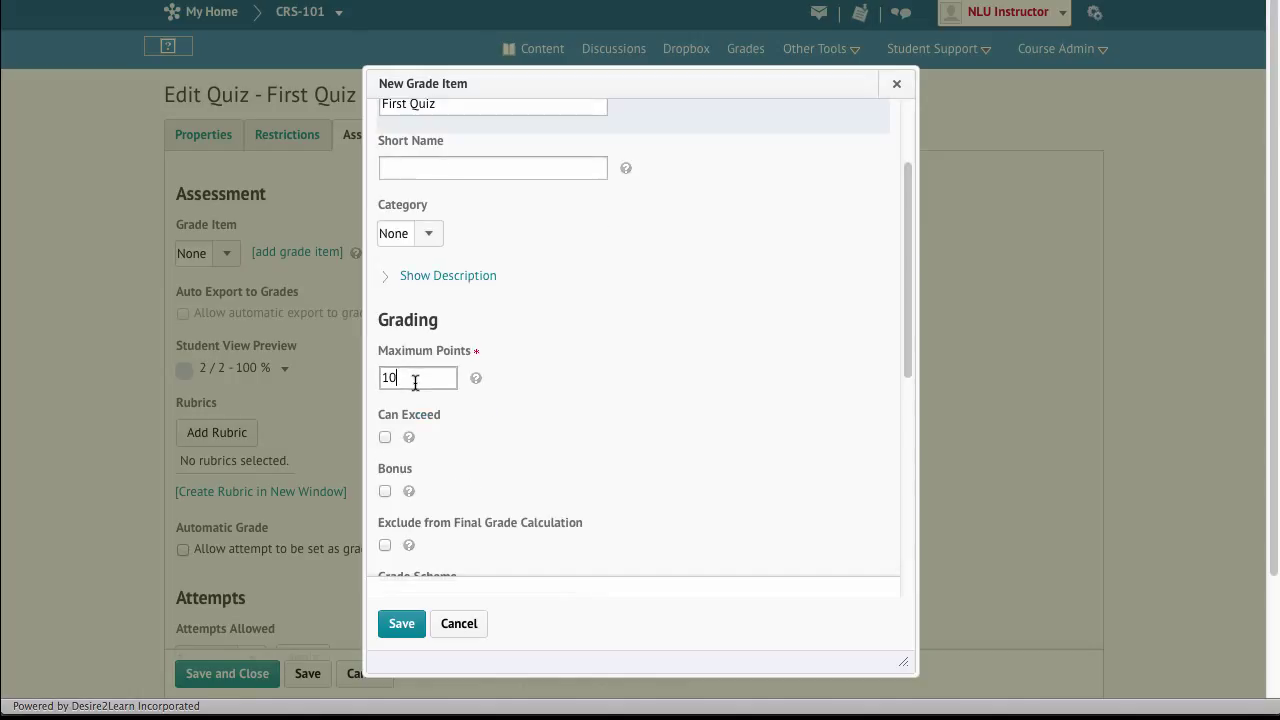
pyautogui.doubleClick(415, 380)
pyautogui.write('3')
pyautogui.scroll(-6, 418, 450)
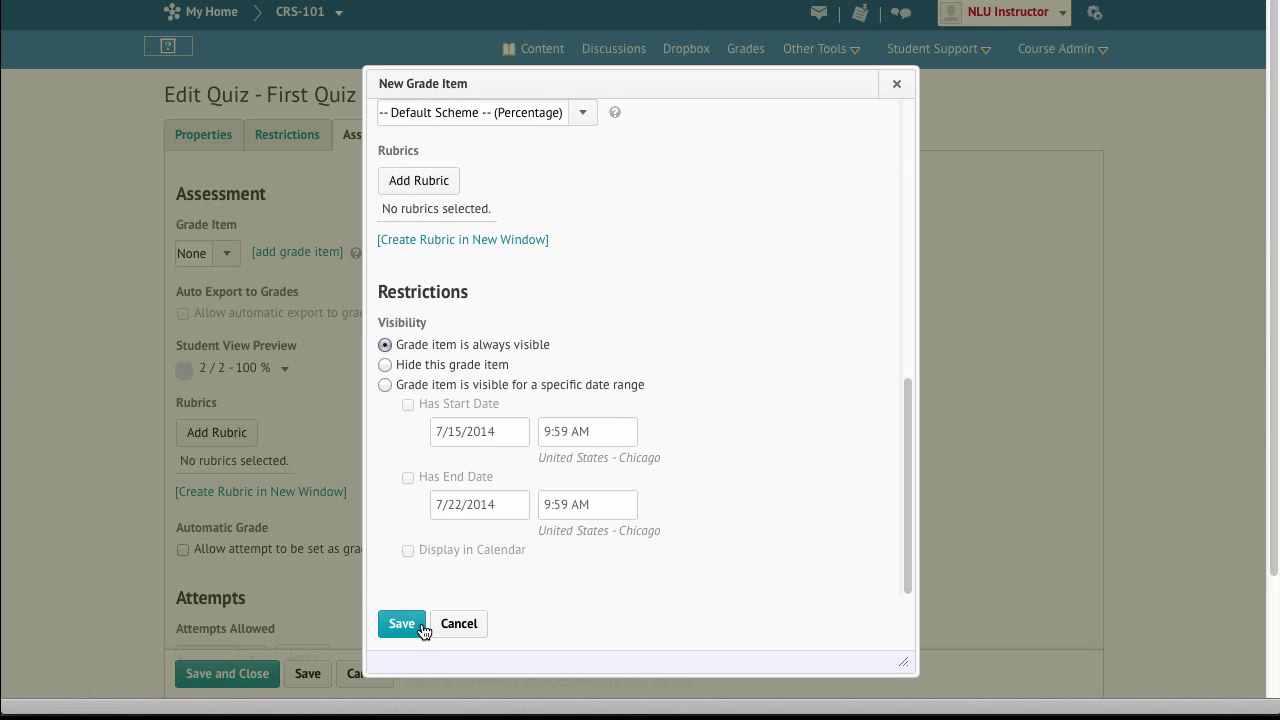
pyautogui.click(401, 623)
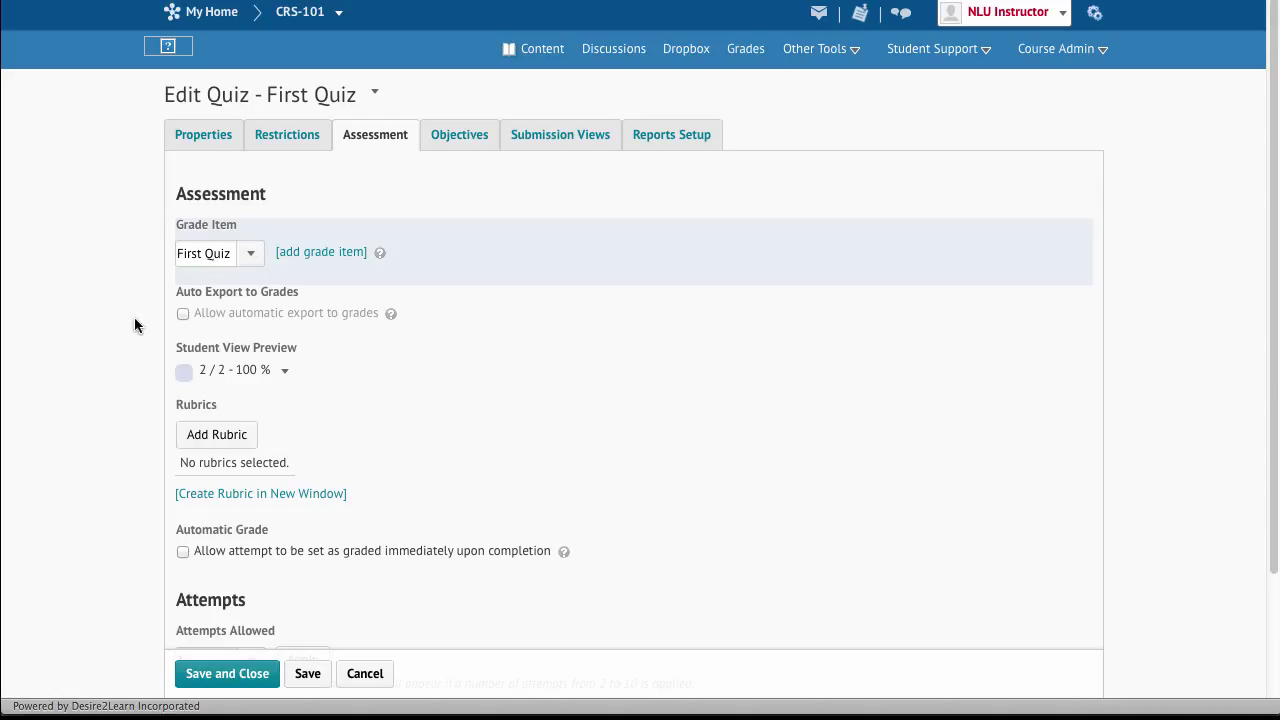
# - Enable automatic export to grades and grading attempts immediately upon completion
pyautogui.click(183, 314)
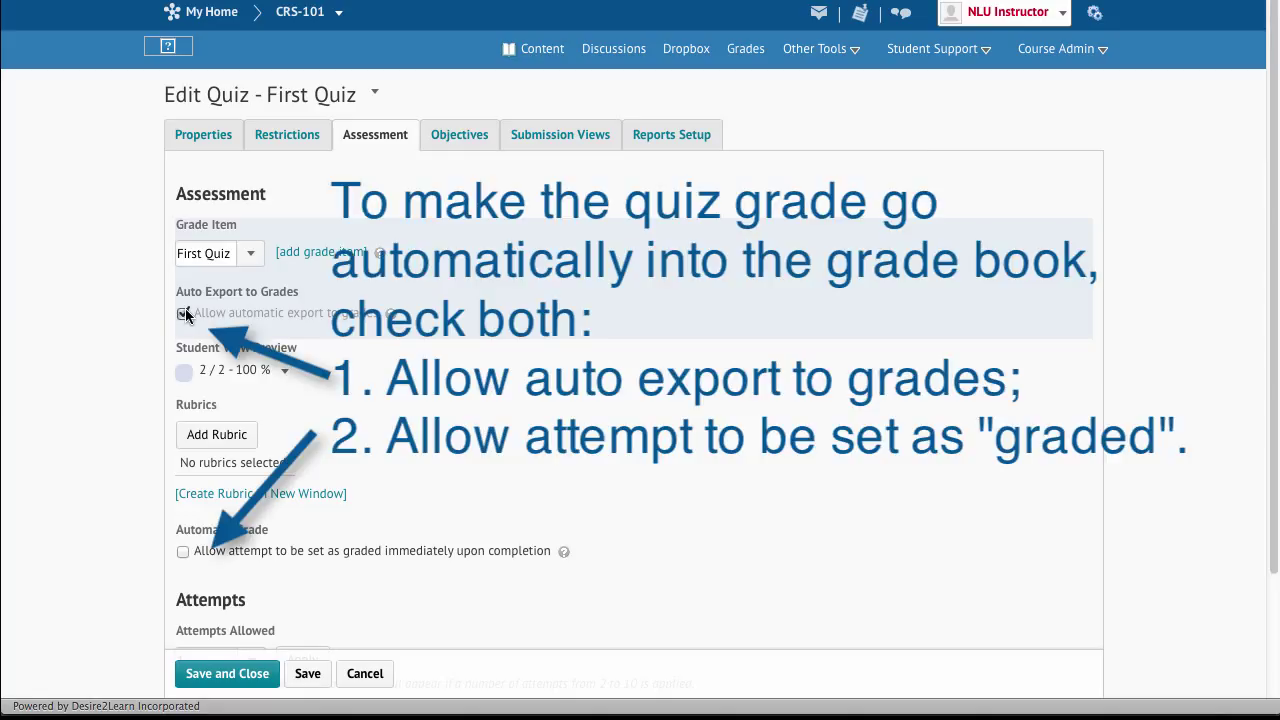
pyautogui.click(181, 553)
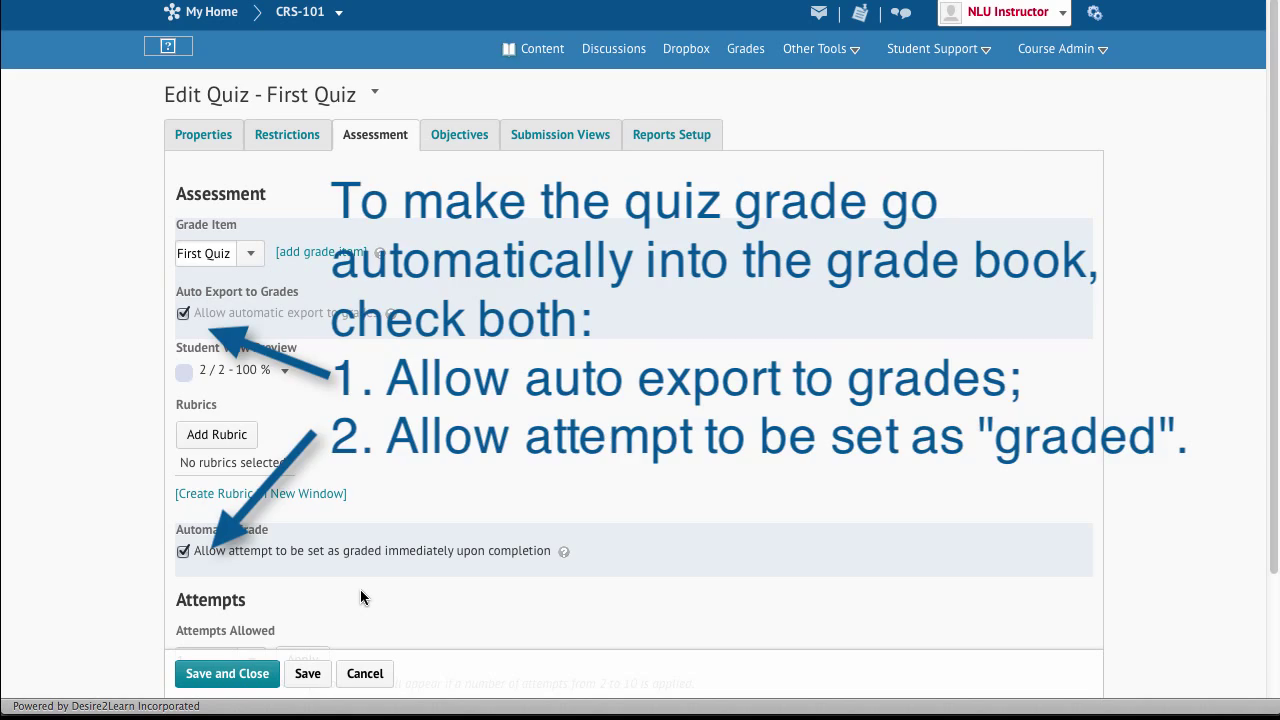
pyautogui.scroll(-3, 1234, 386)
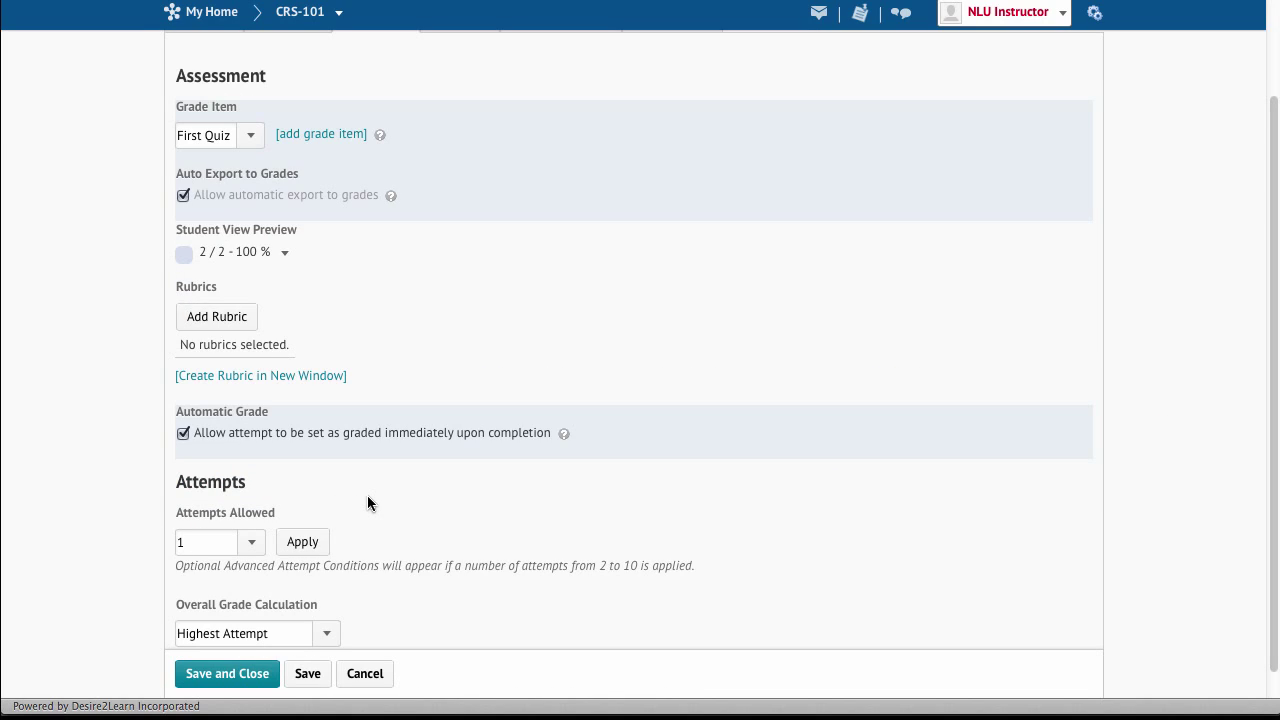
# - Set First Quiz to allow 2 attempts, keeping the overall grade as the highest attempt
pyautogui.click(251, 542)
pyautogui.click(538, 484)
pyautogui.click(326, 633)
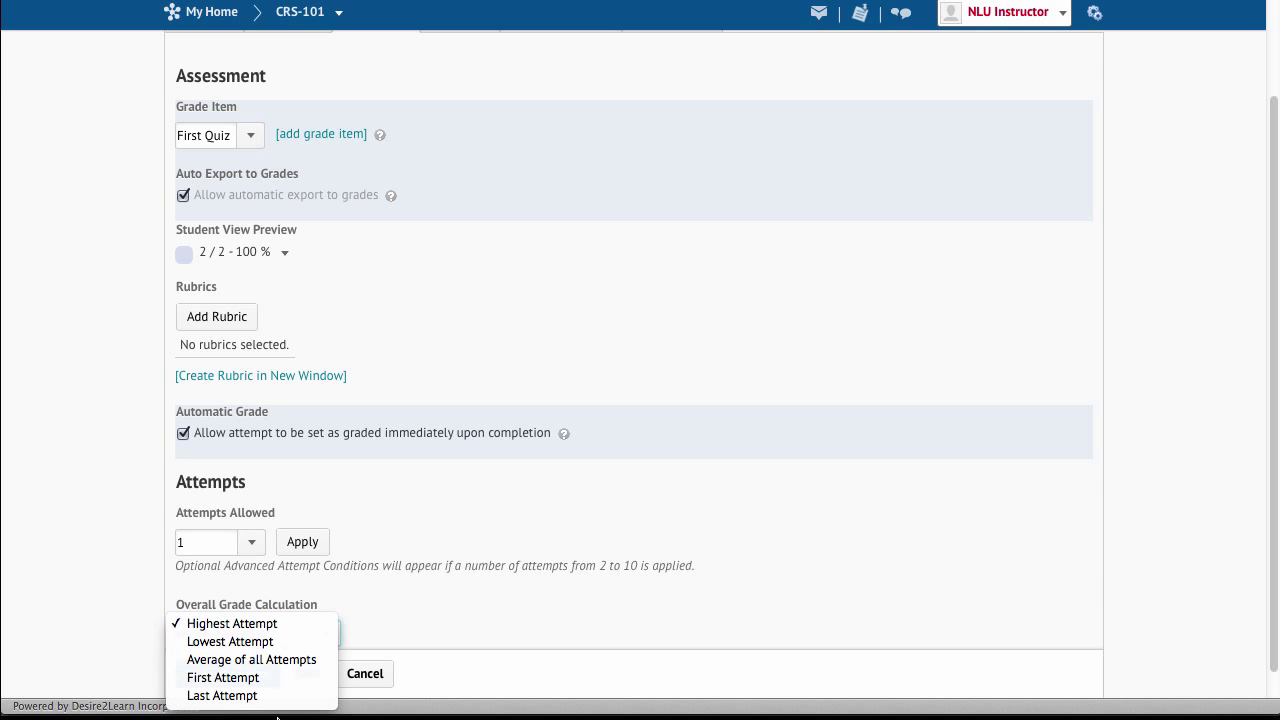
pyautogui.click(570, 609)
pyautogui.click(251, 542)
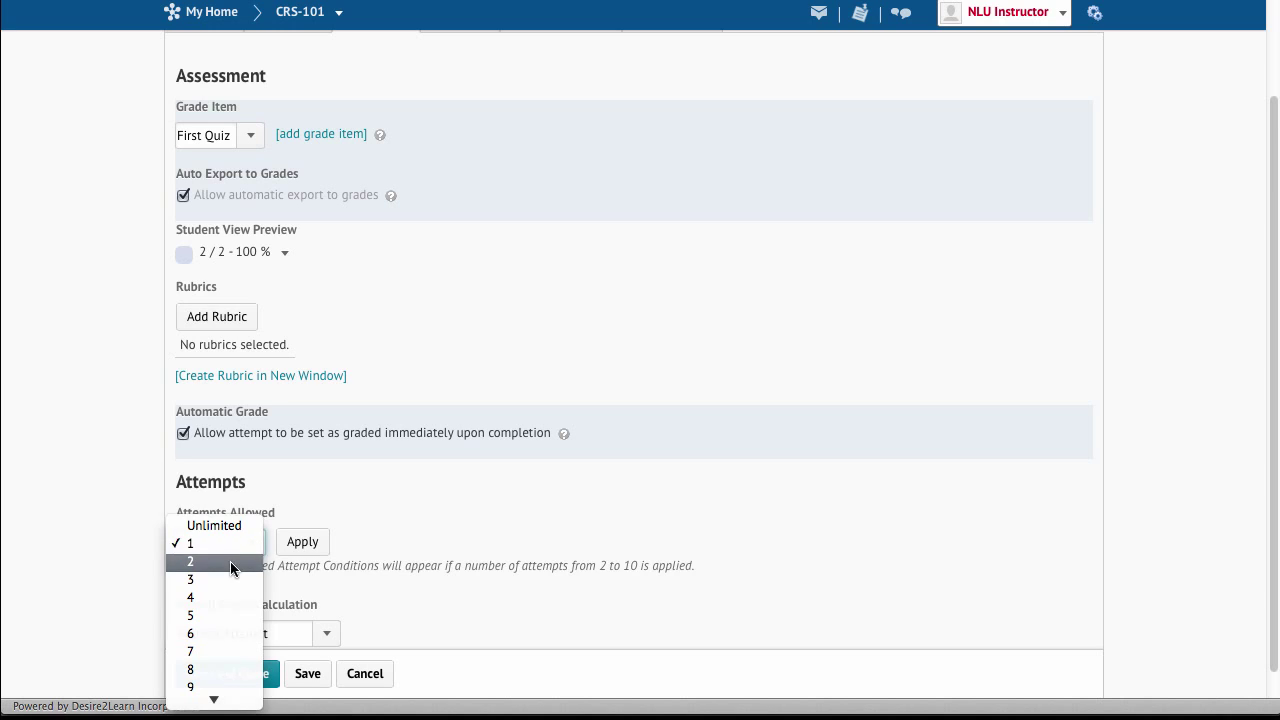
pyautogui.click(230, 563)
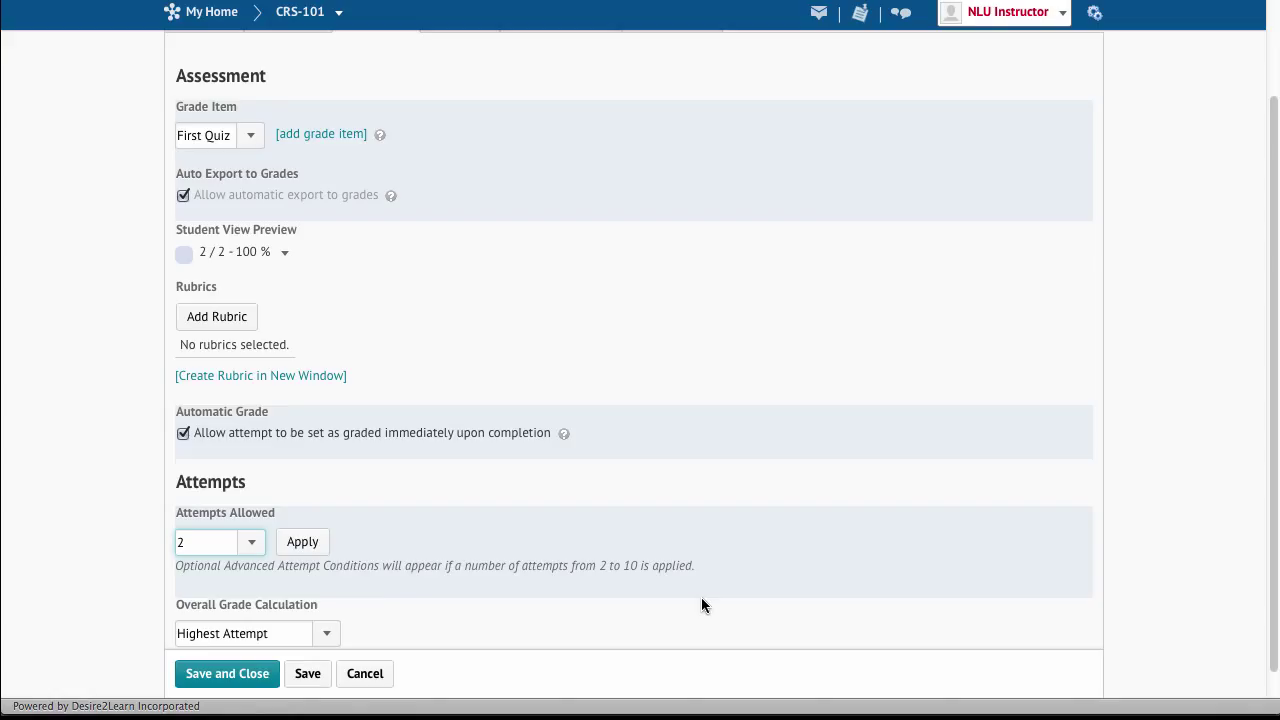
# - Save First Quiz's settings via the Restrictions tab, then Save and Close to the course home
pyautogui.scroll(2, 701, 597)
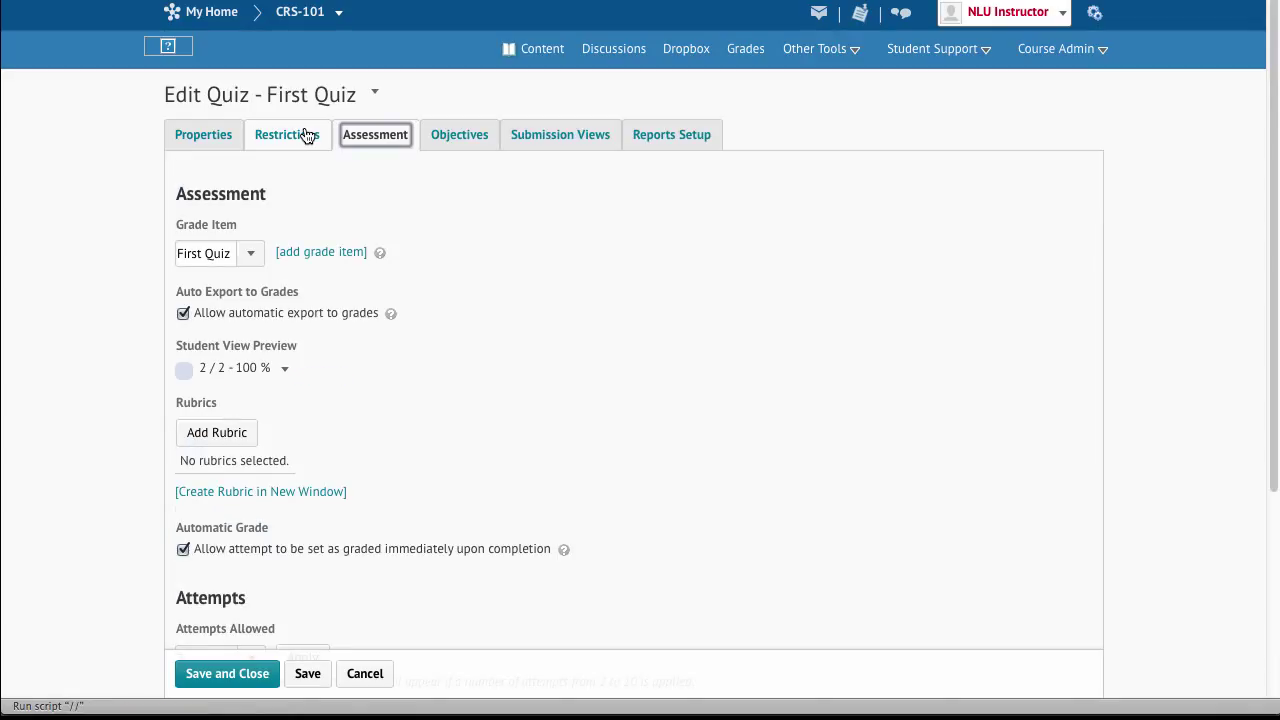
pyautogui.click(307, 136)
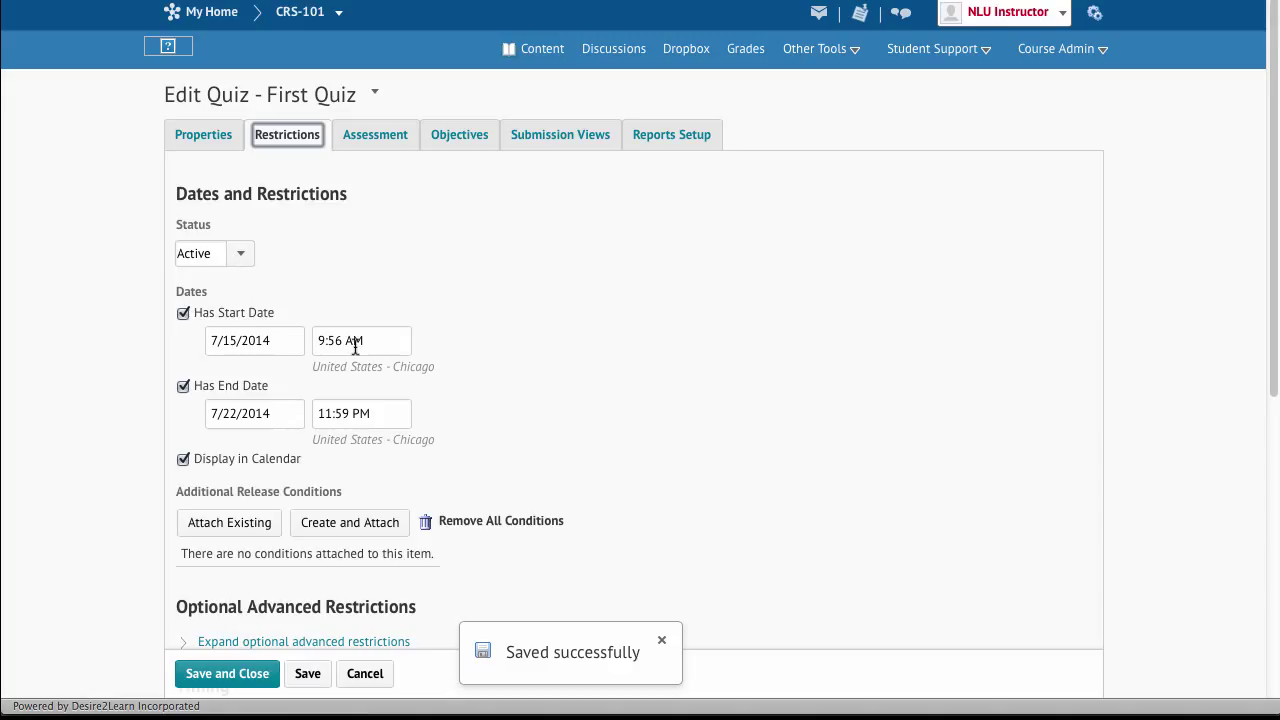
pyautogui.click(218, 674)
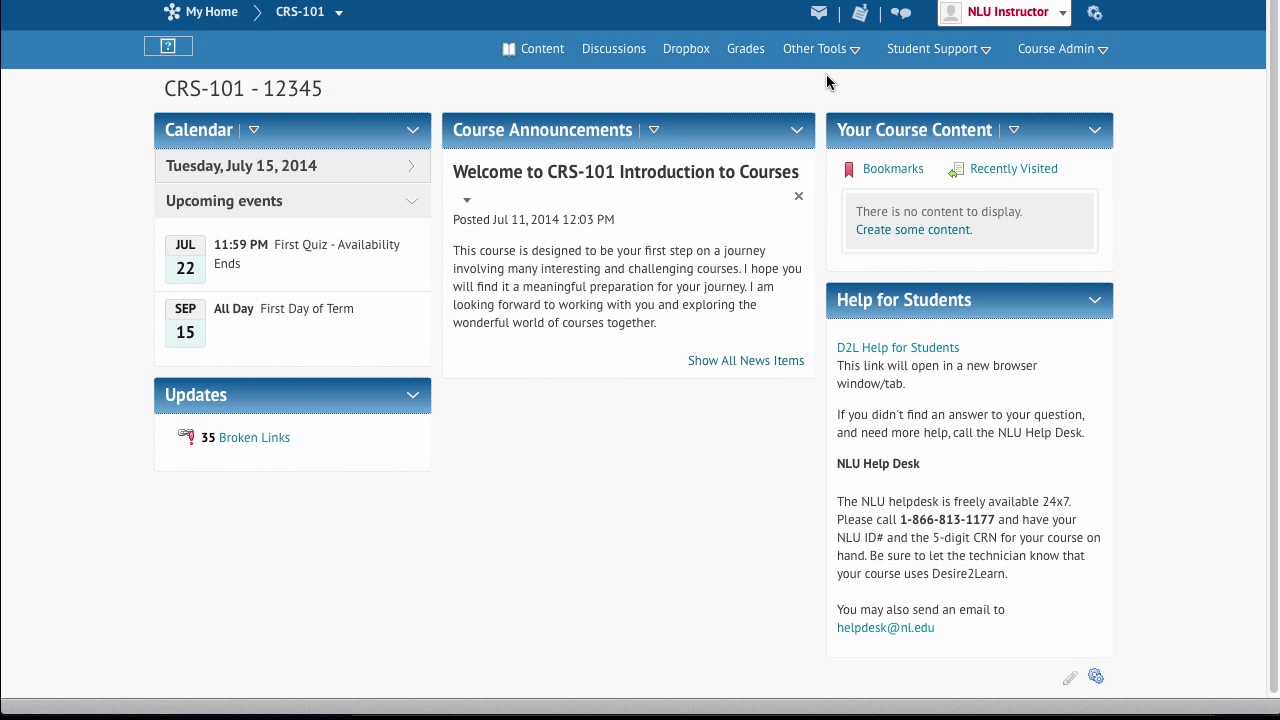
# - Preview First Quiz from Other Tools > Quizzes to confirm its Jul 15–22 period and 2 attempts
pyautogui.click(857, 52)
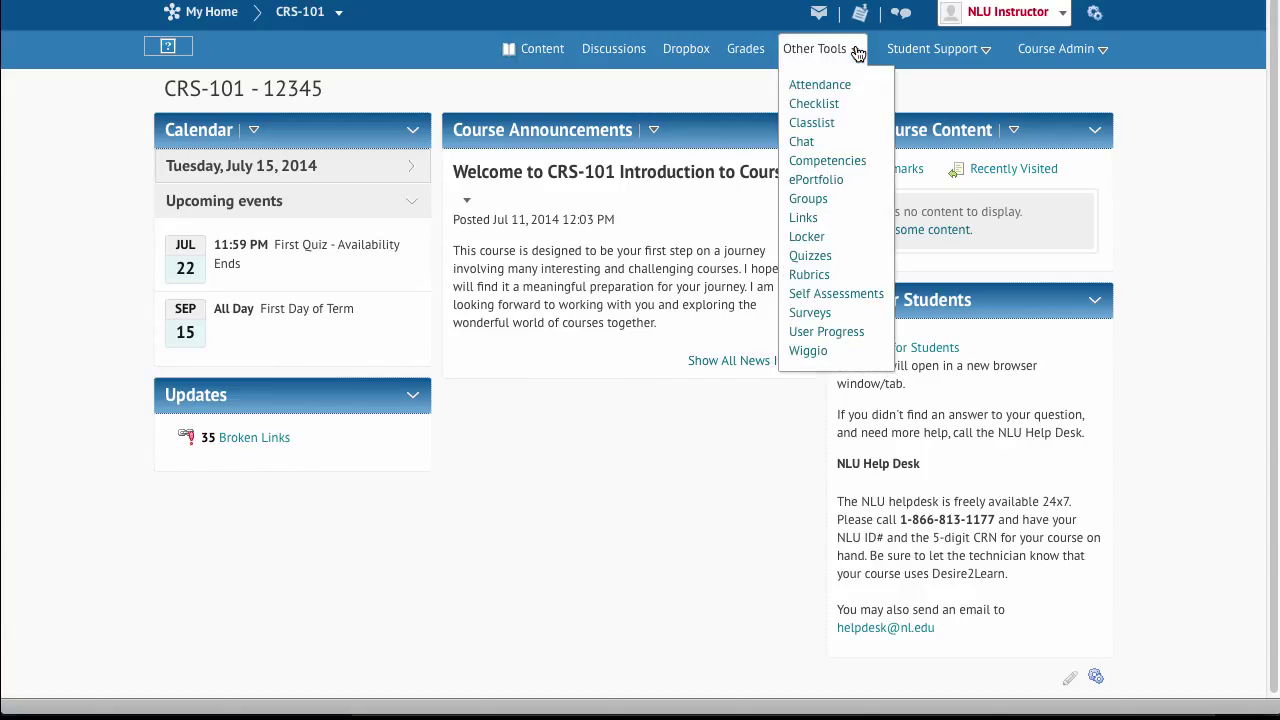
pyautogui.click(810, 256)
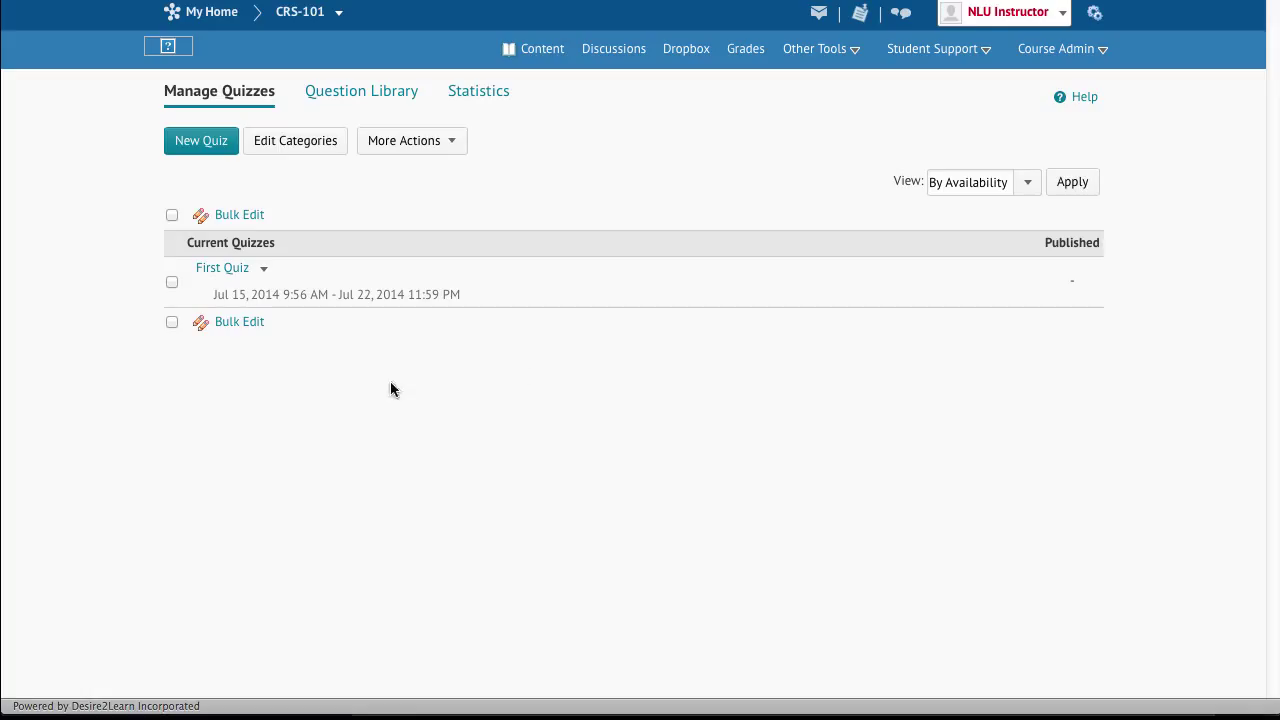
pyautogui.click(265, 272)
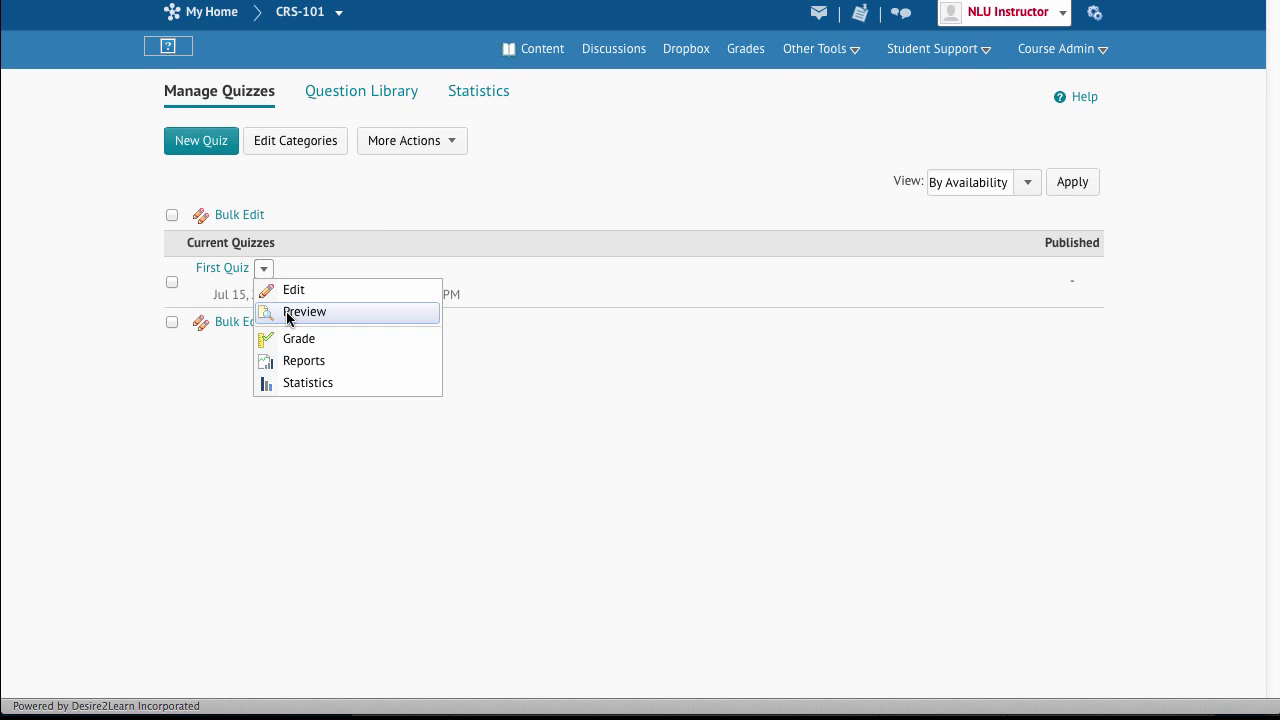
pyautogui.click(286, 311)
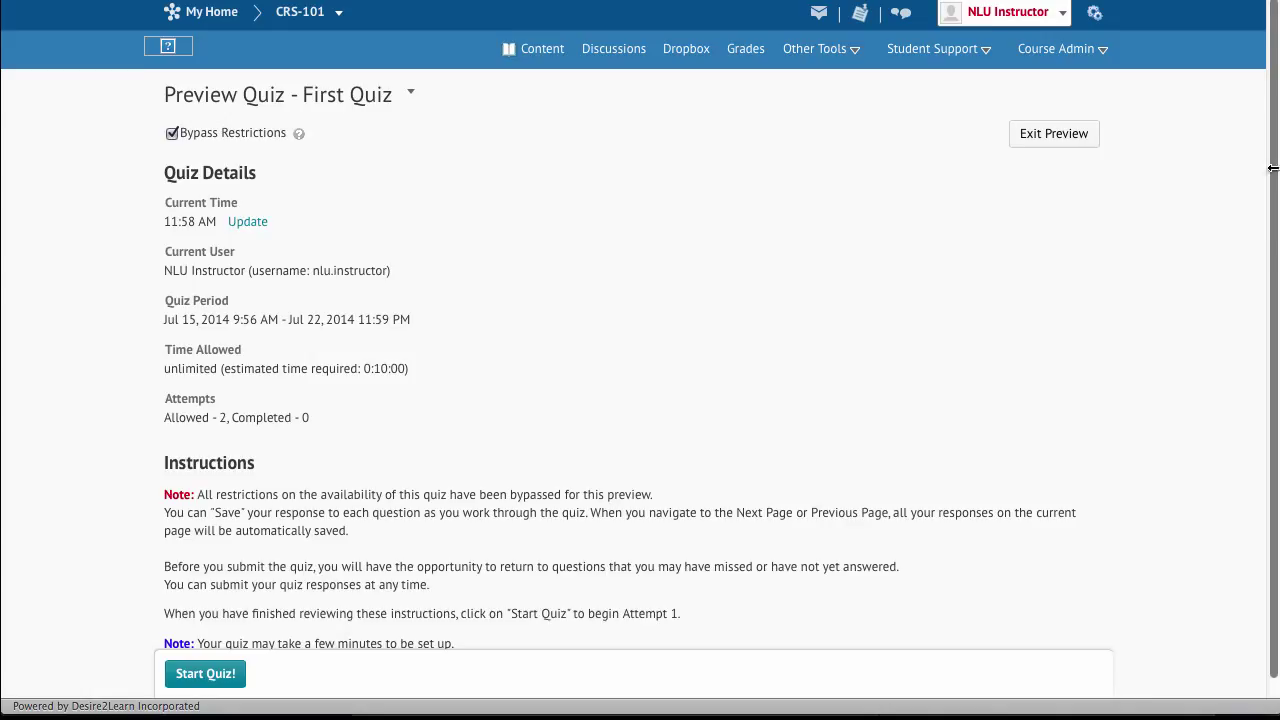